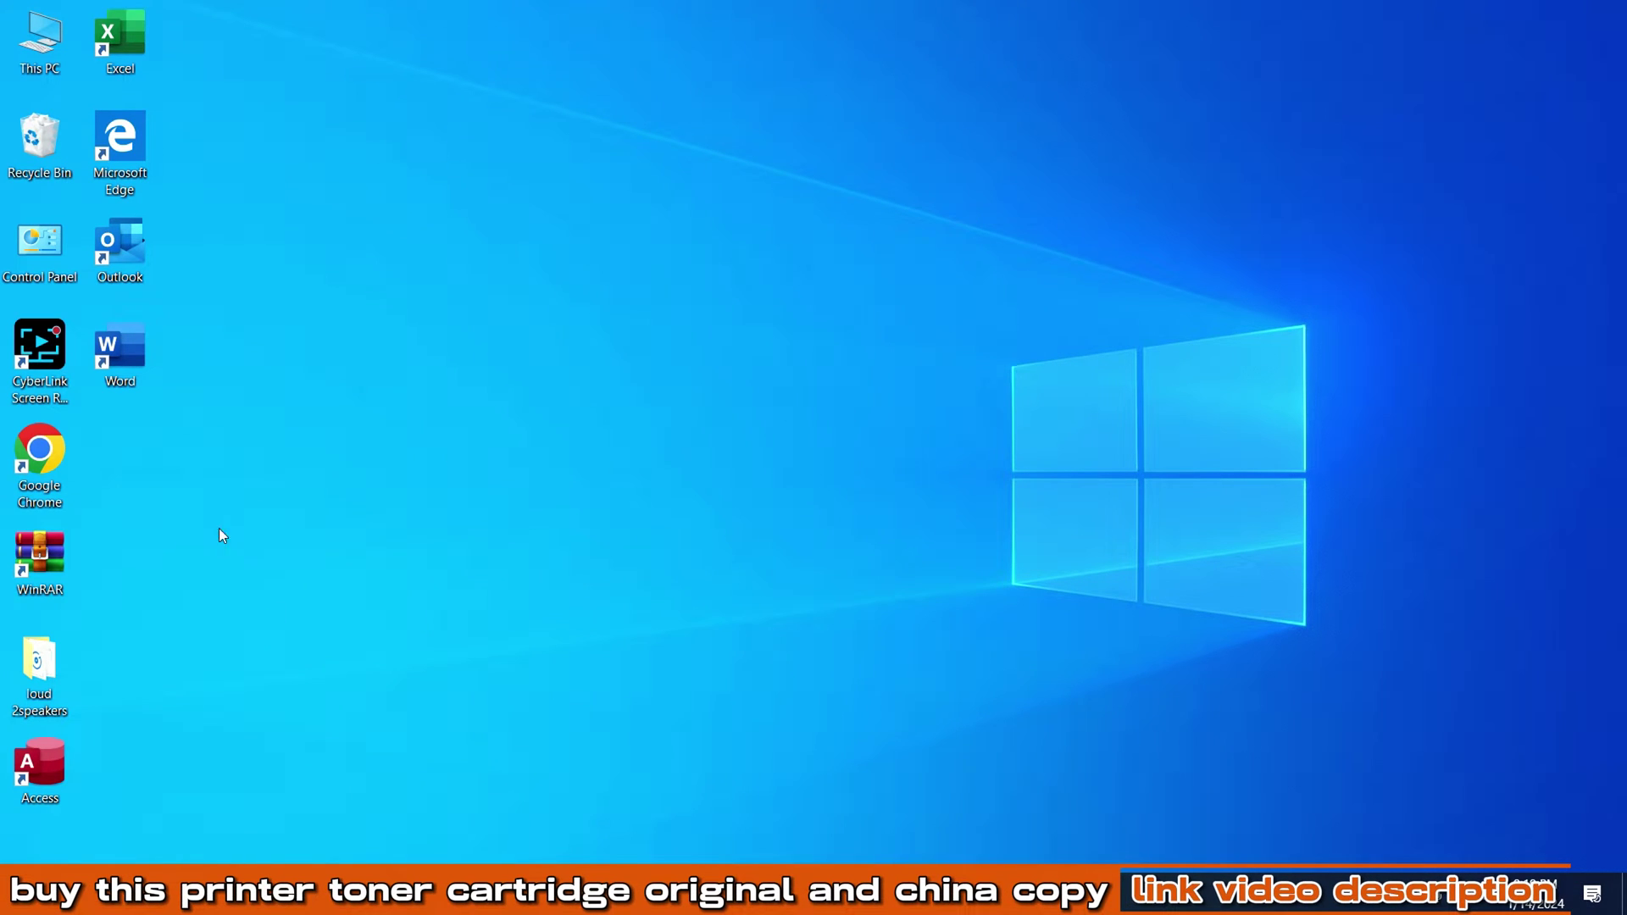
Step: Launch Edge and enter the search 'hl laserjet mfp m127fn driver'
click(131, 133)
double_click(131, 133)
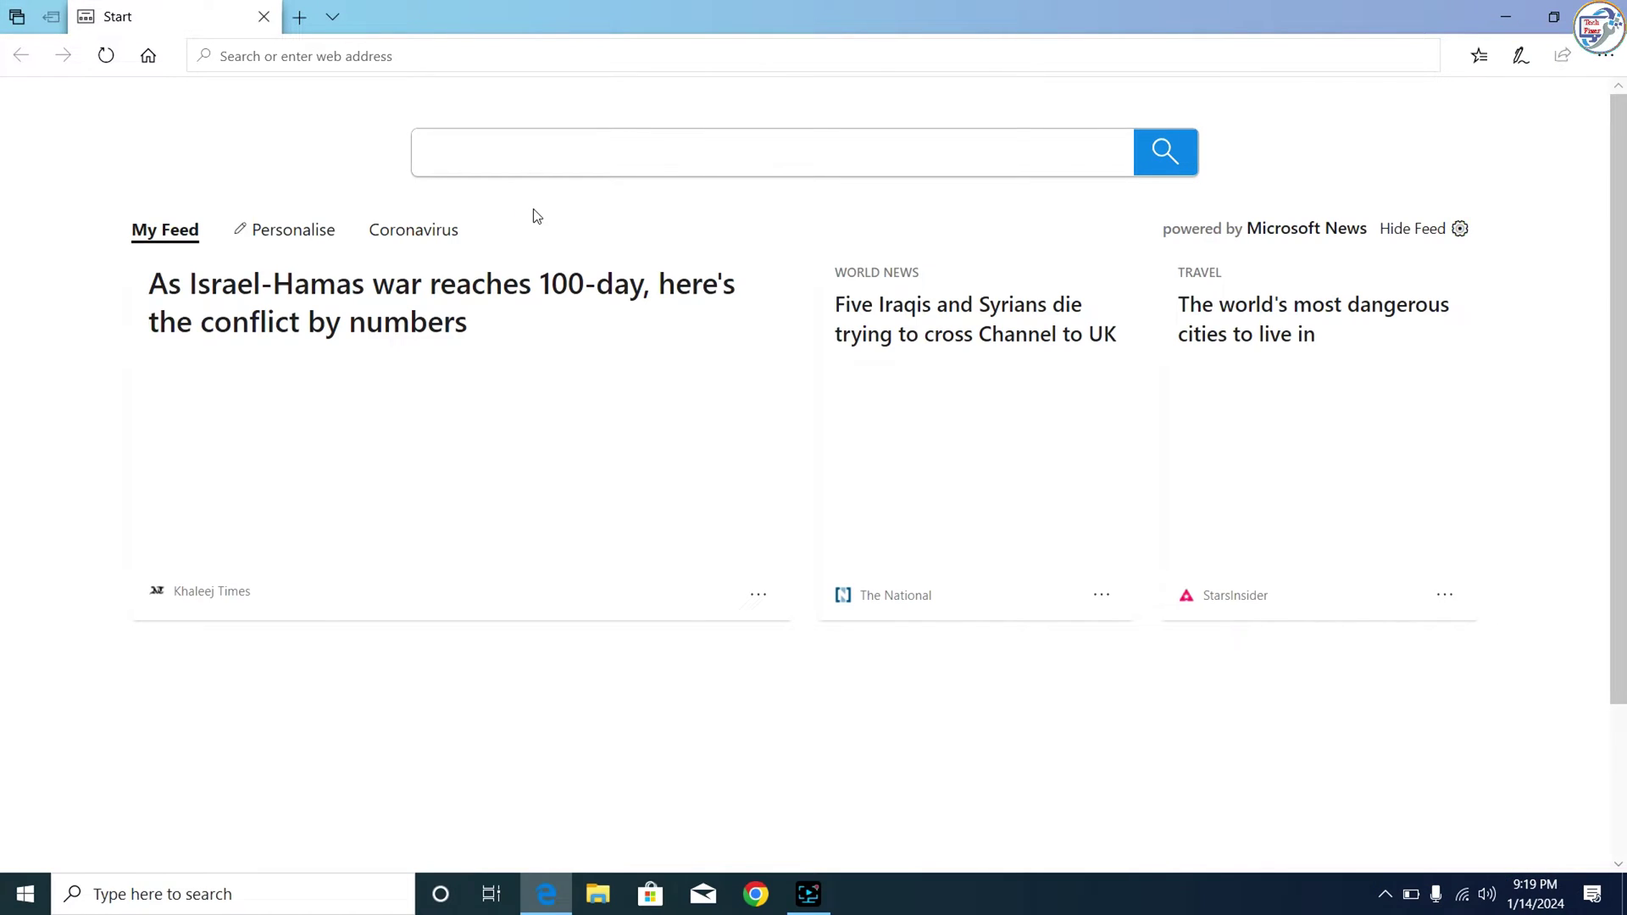
click(526, 150)
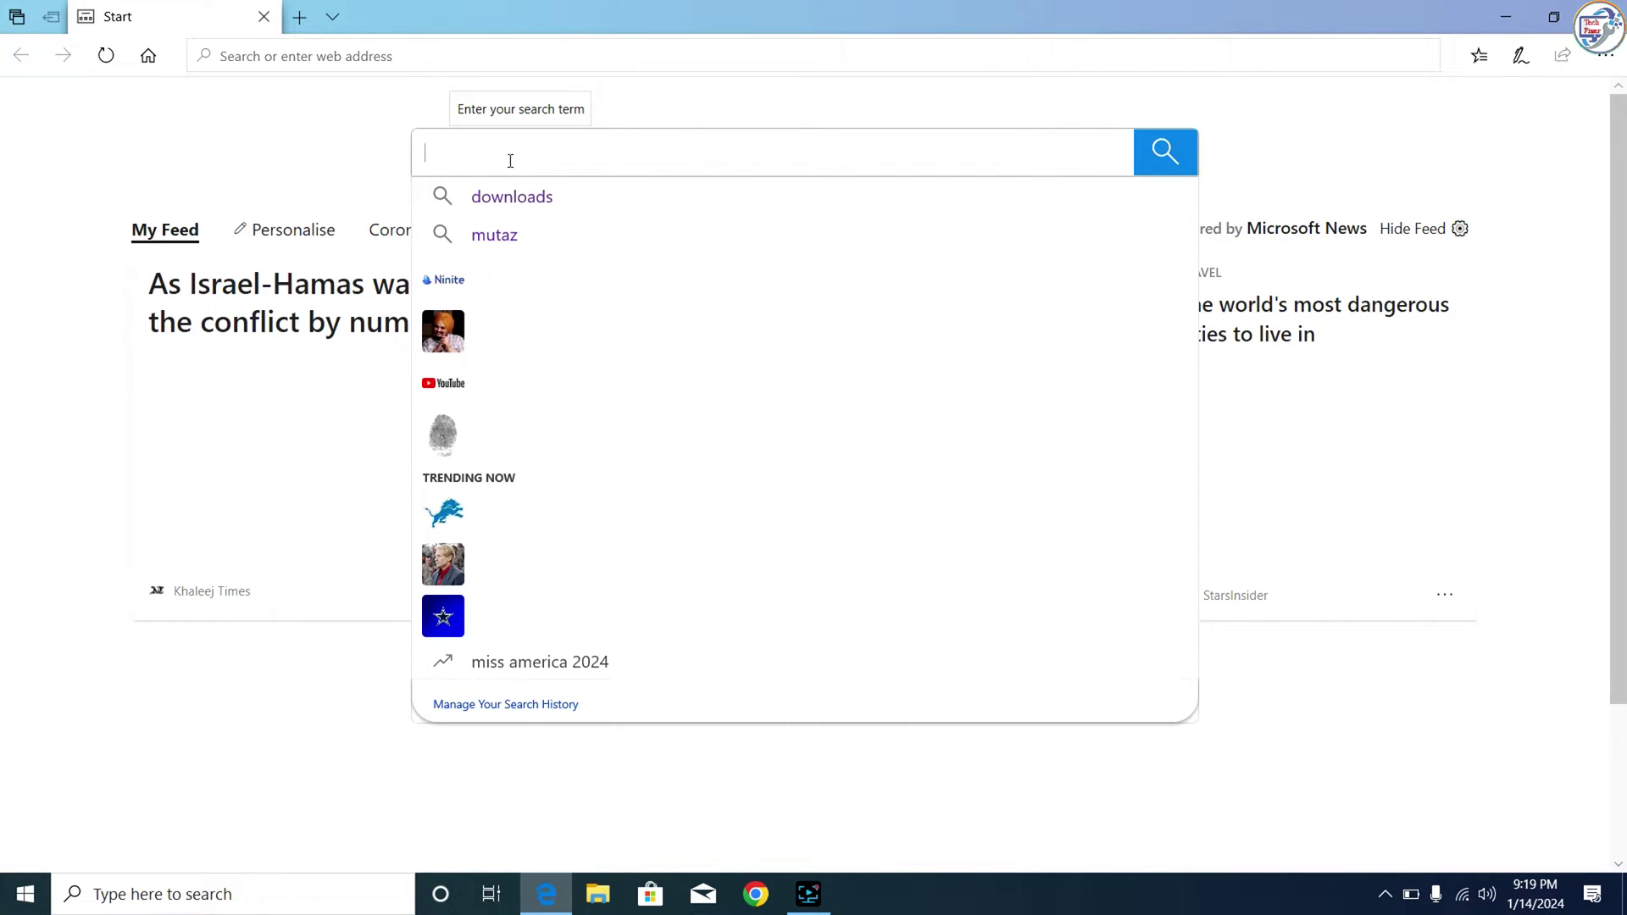
text(hl)
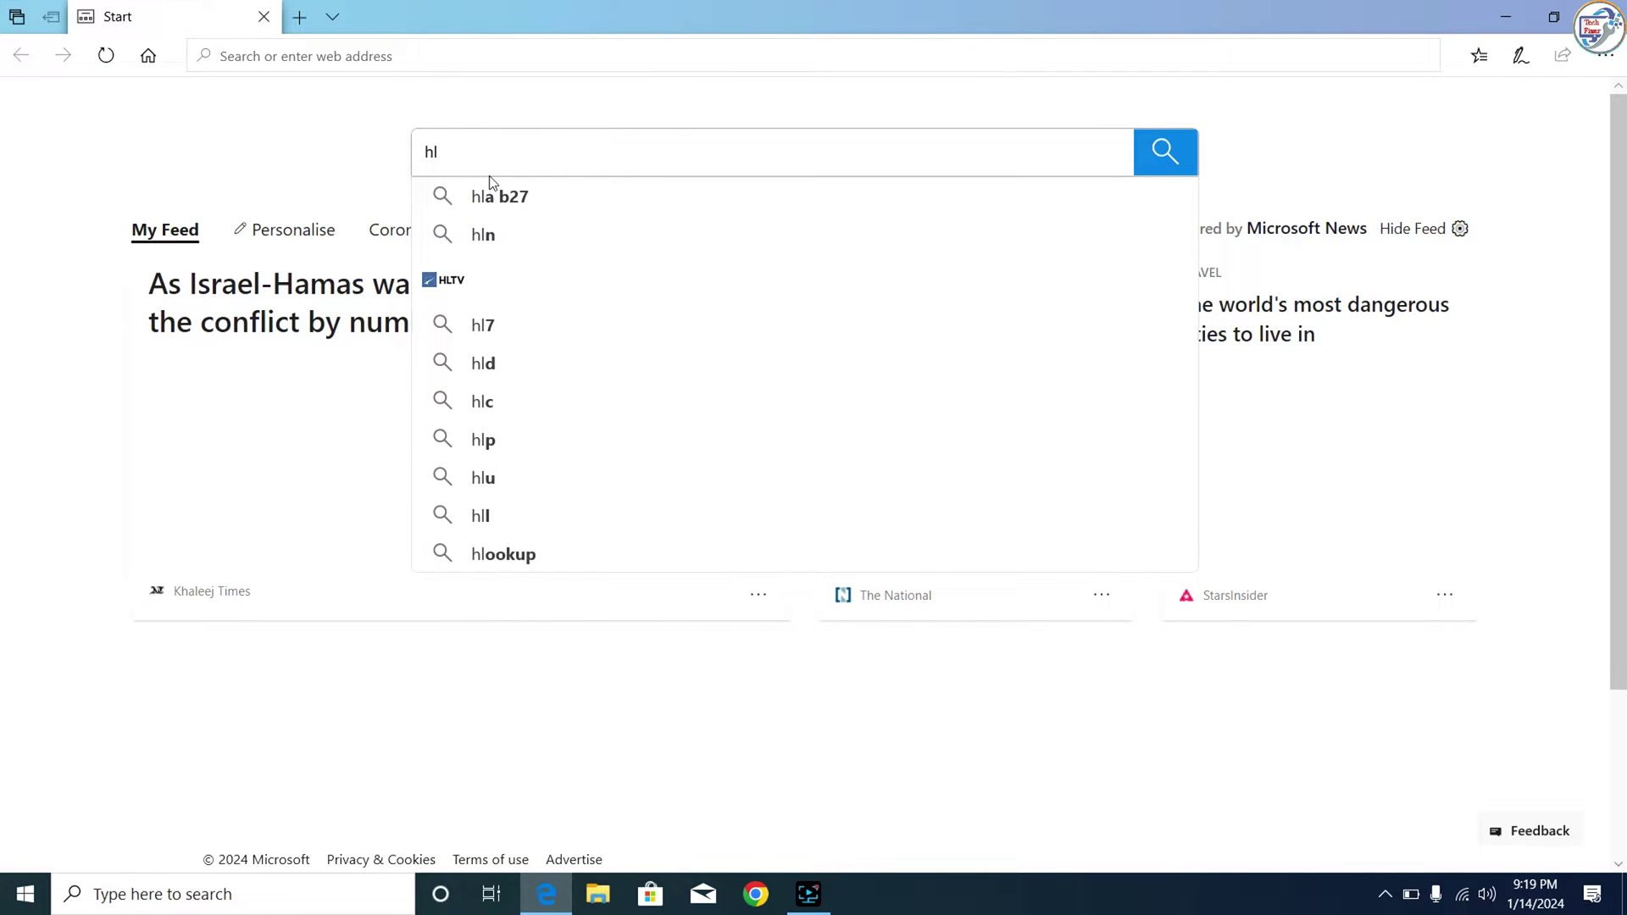
text( la)
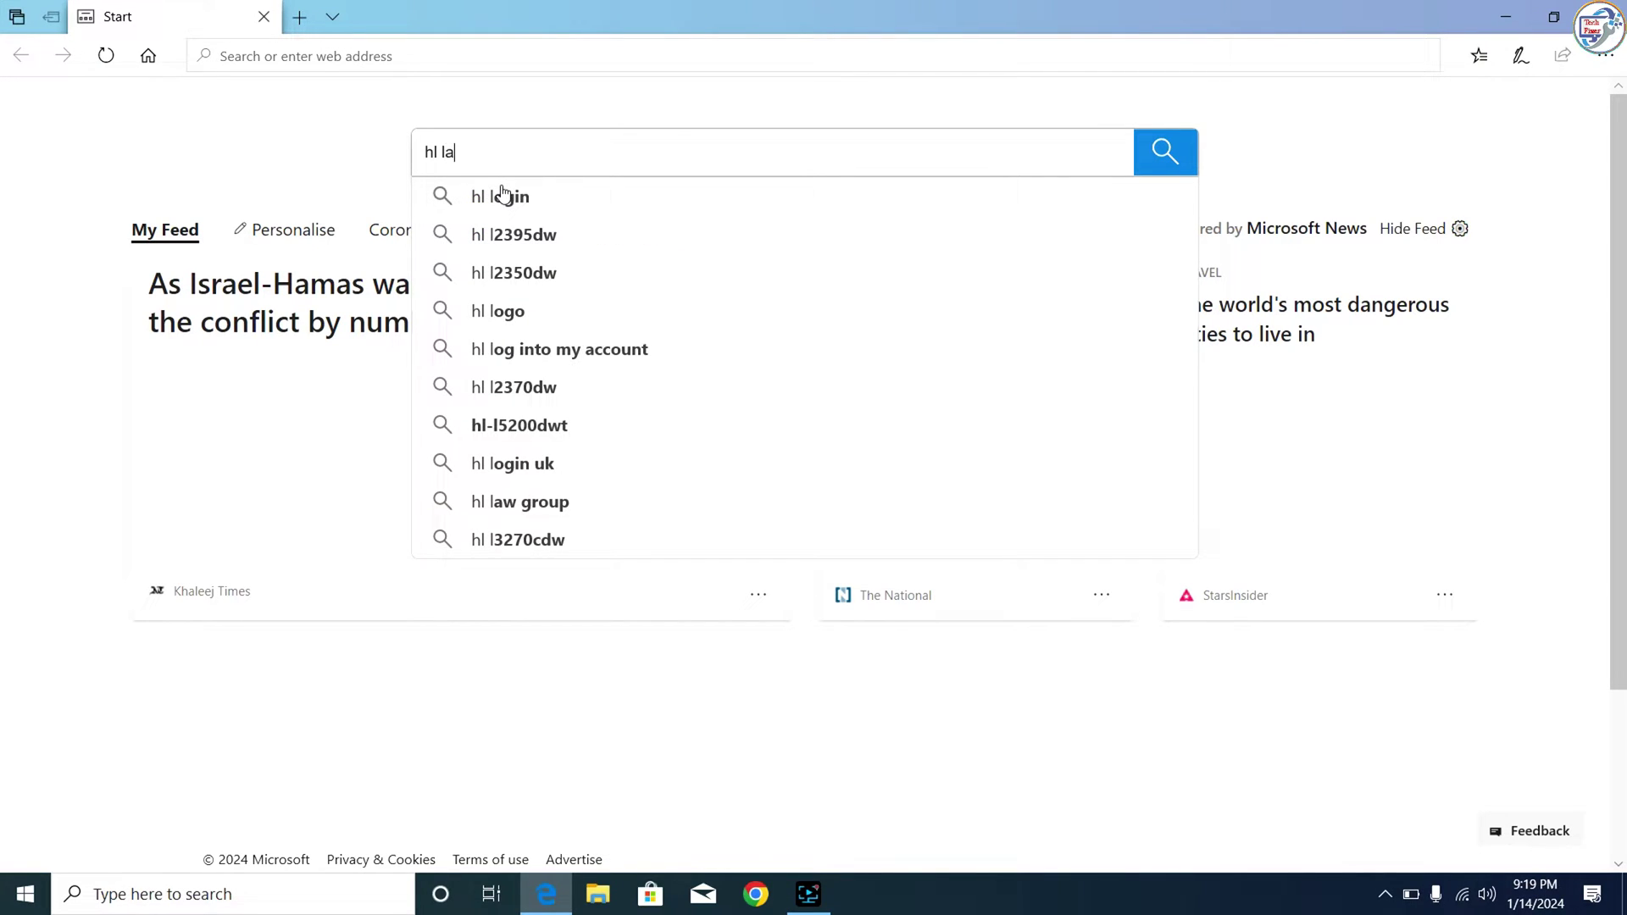
text(serjet )
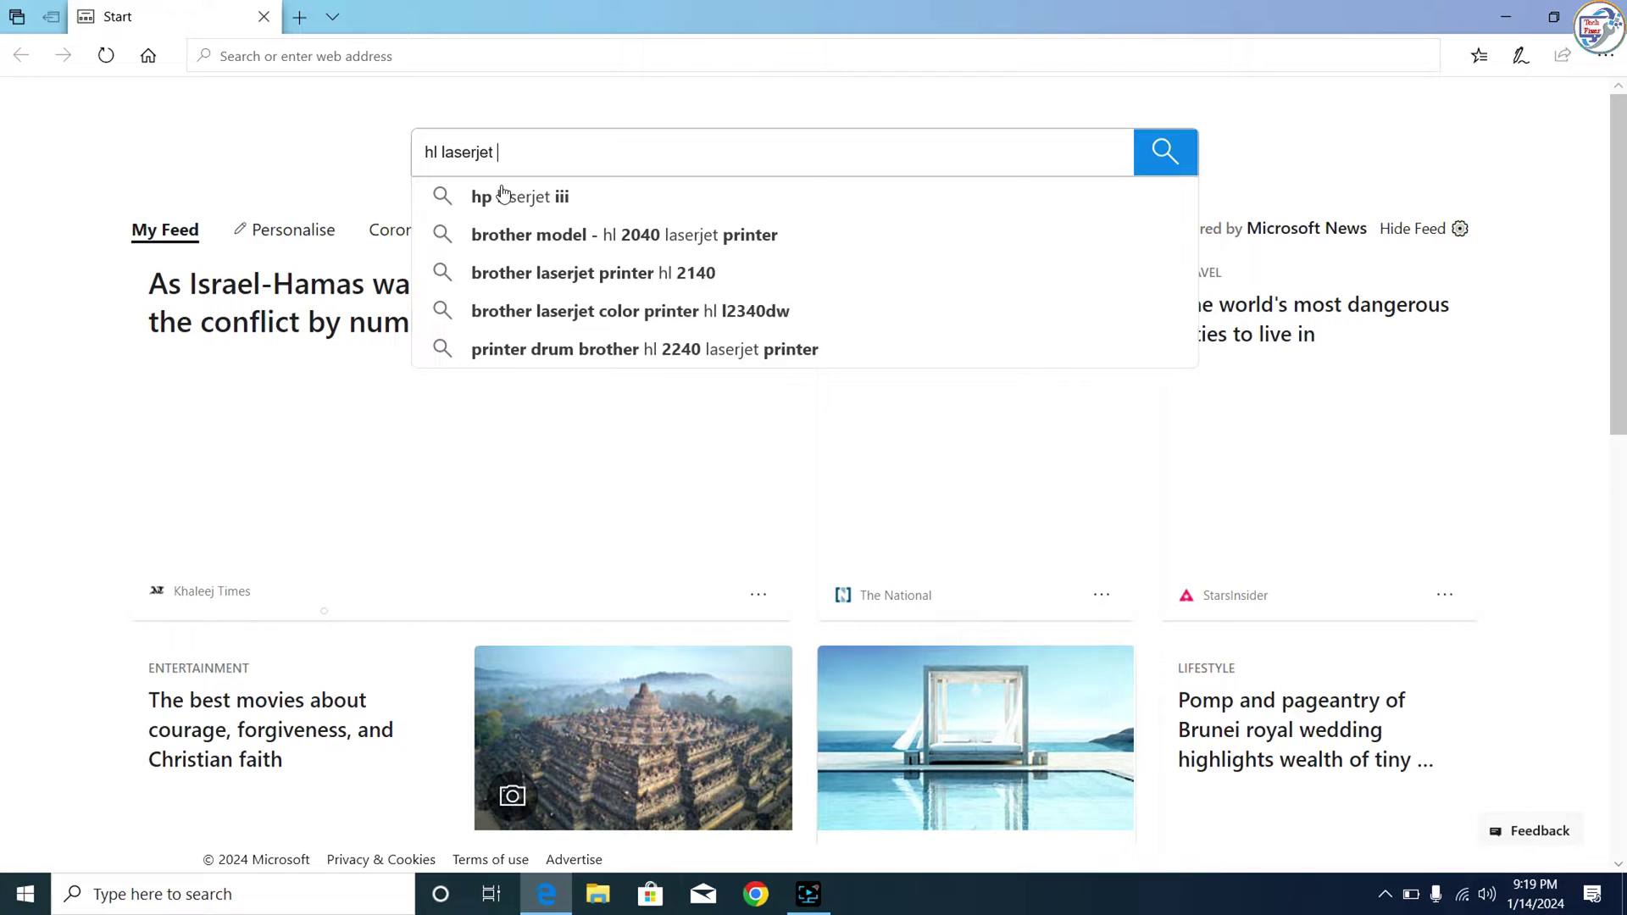
text(mf)
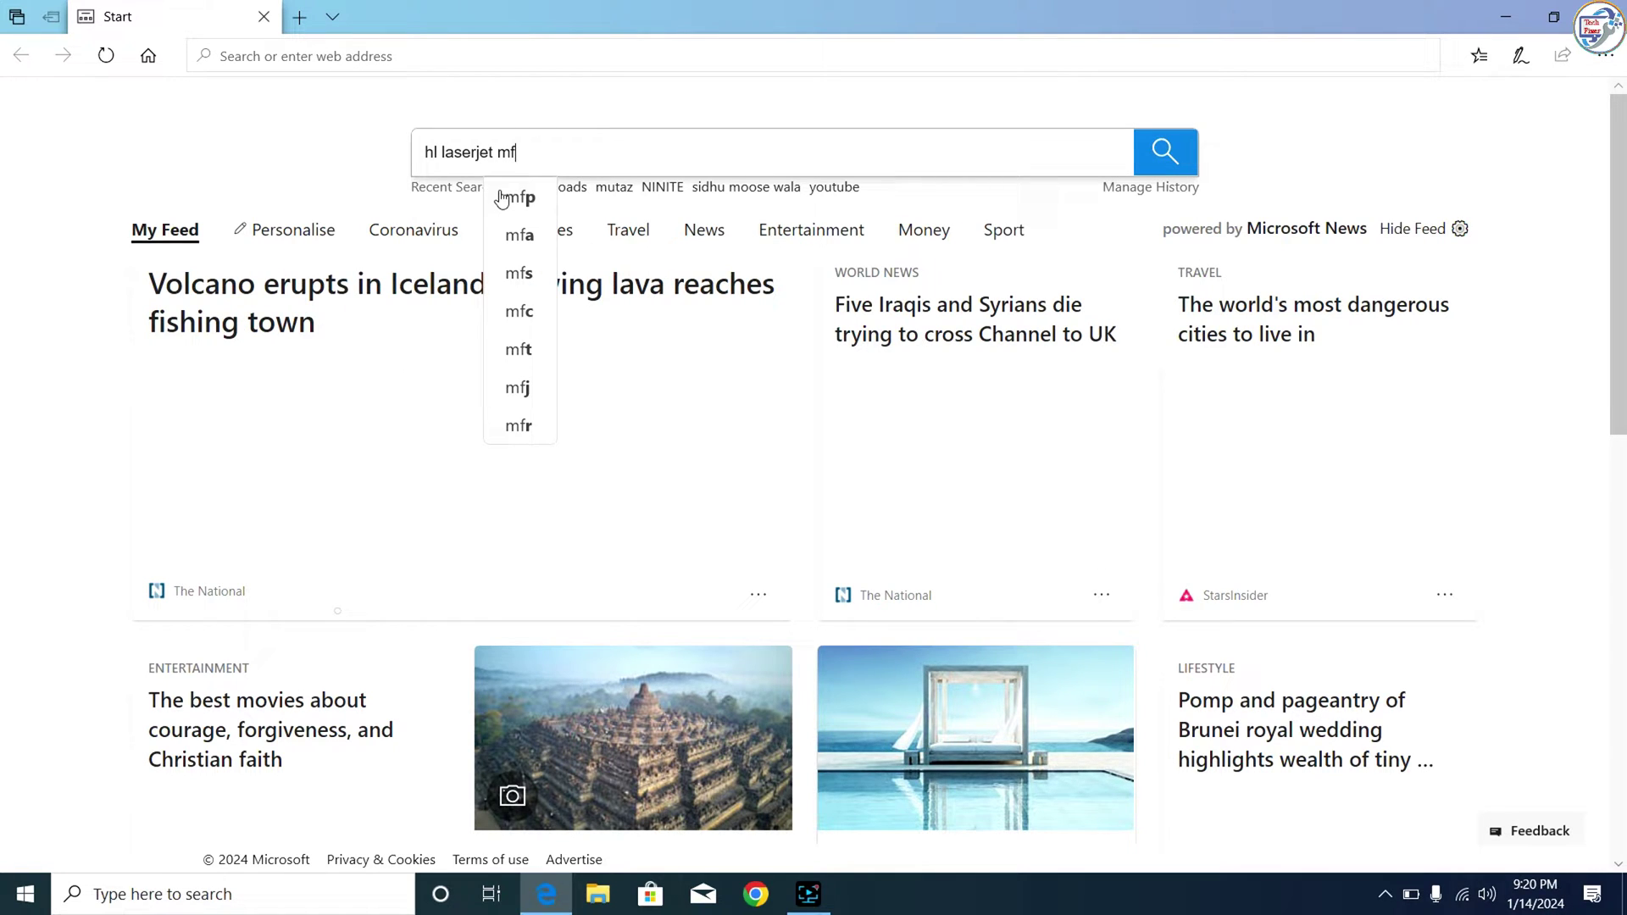
text(p)
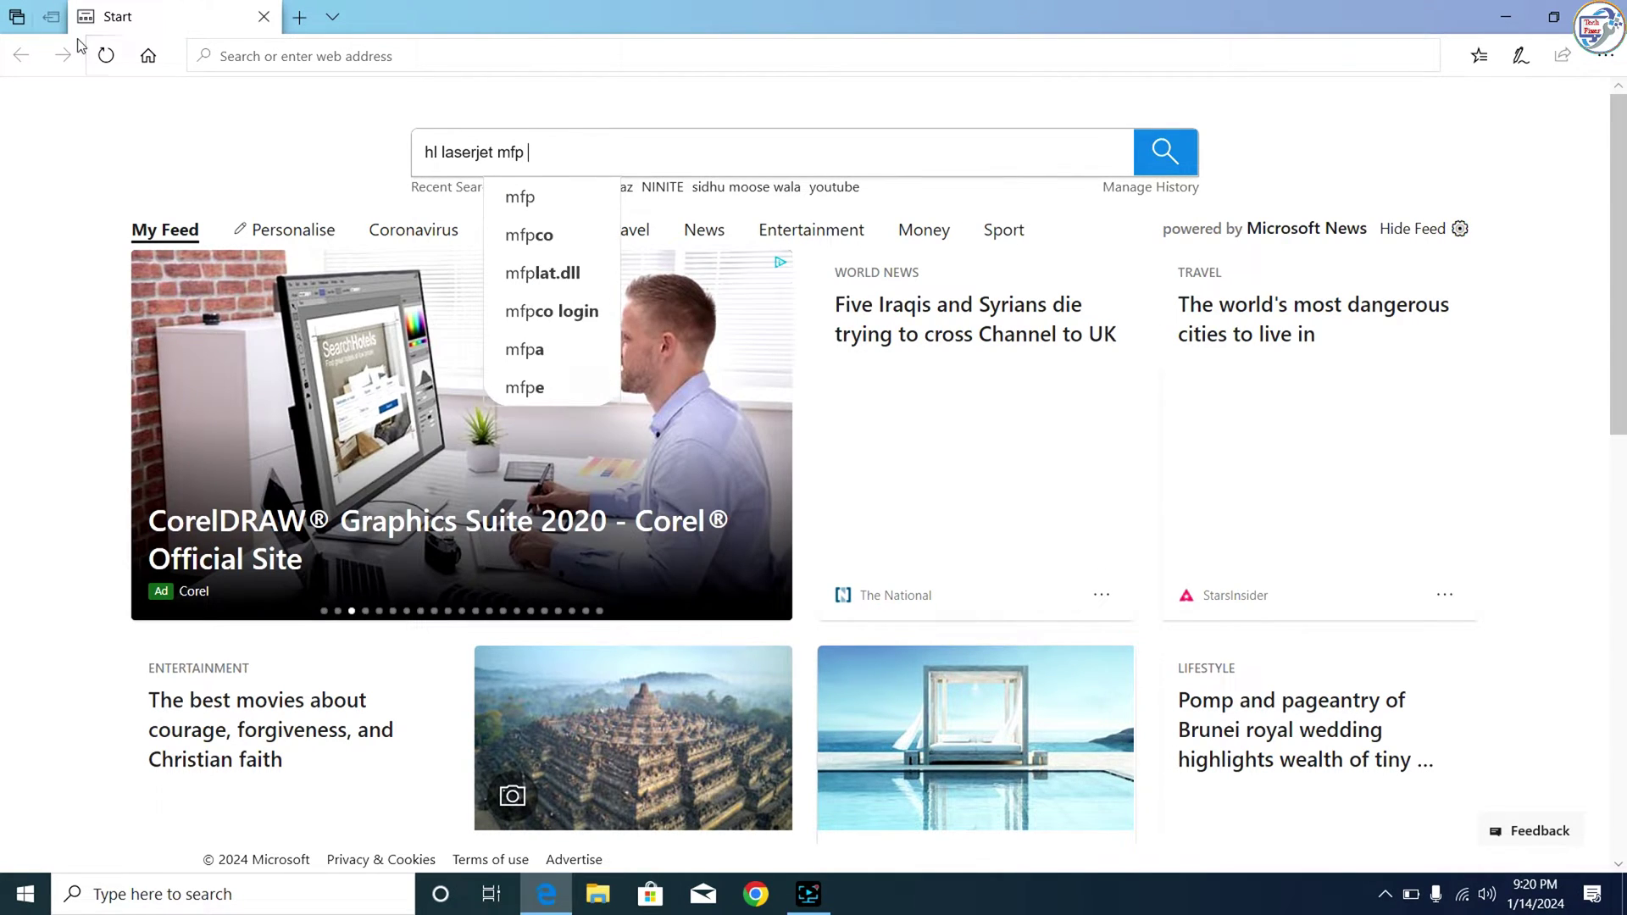
text( m127f)
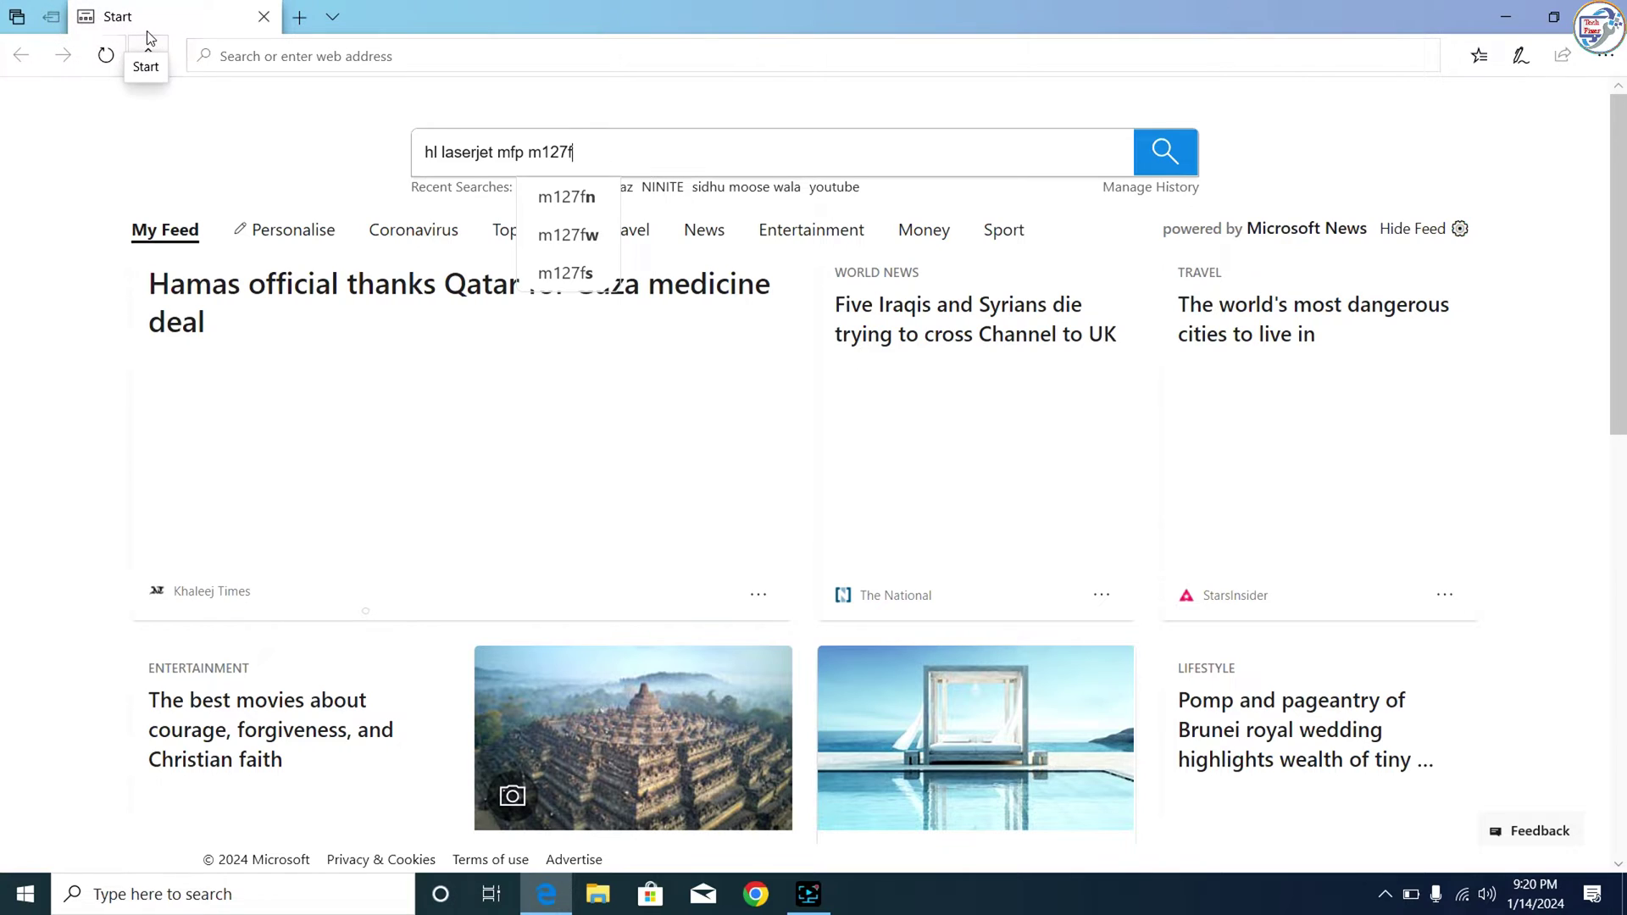
text(n)
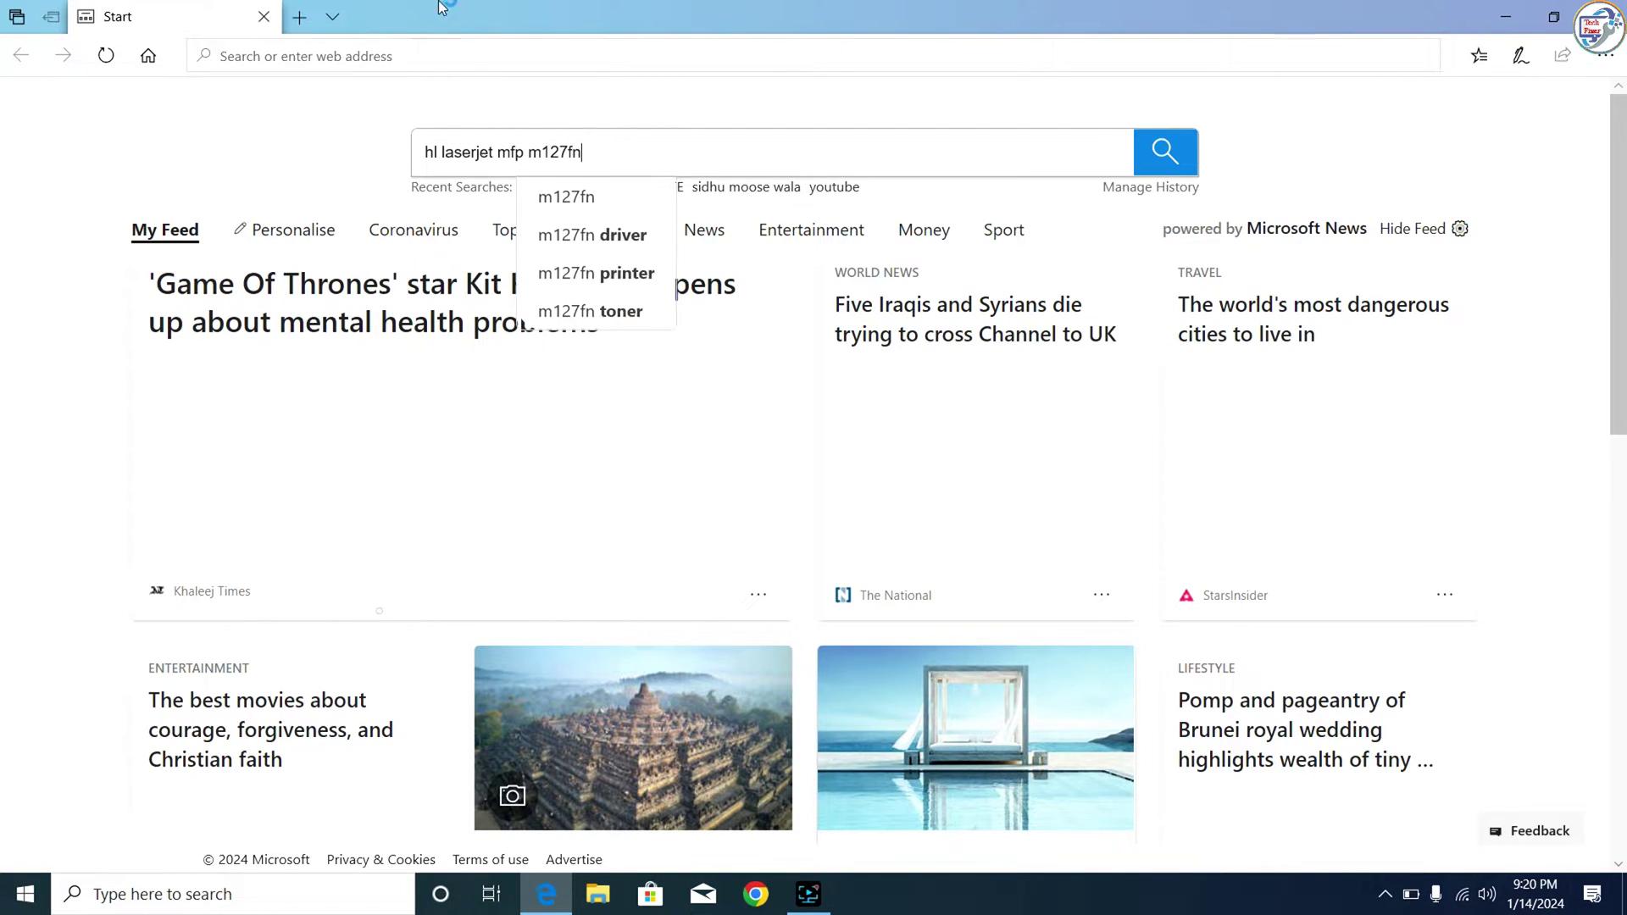
text( driver)
Step: Run the search, open HP's M127fn Software and Driver Downloads page and pick the full software package
key(Return)
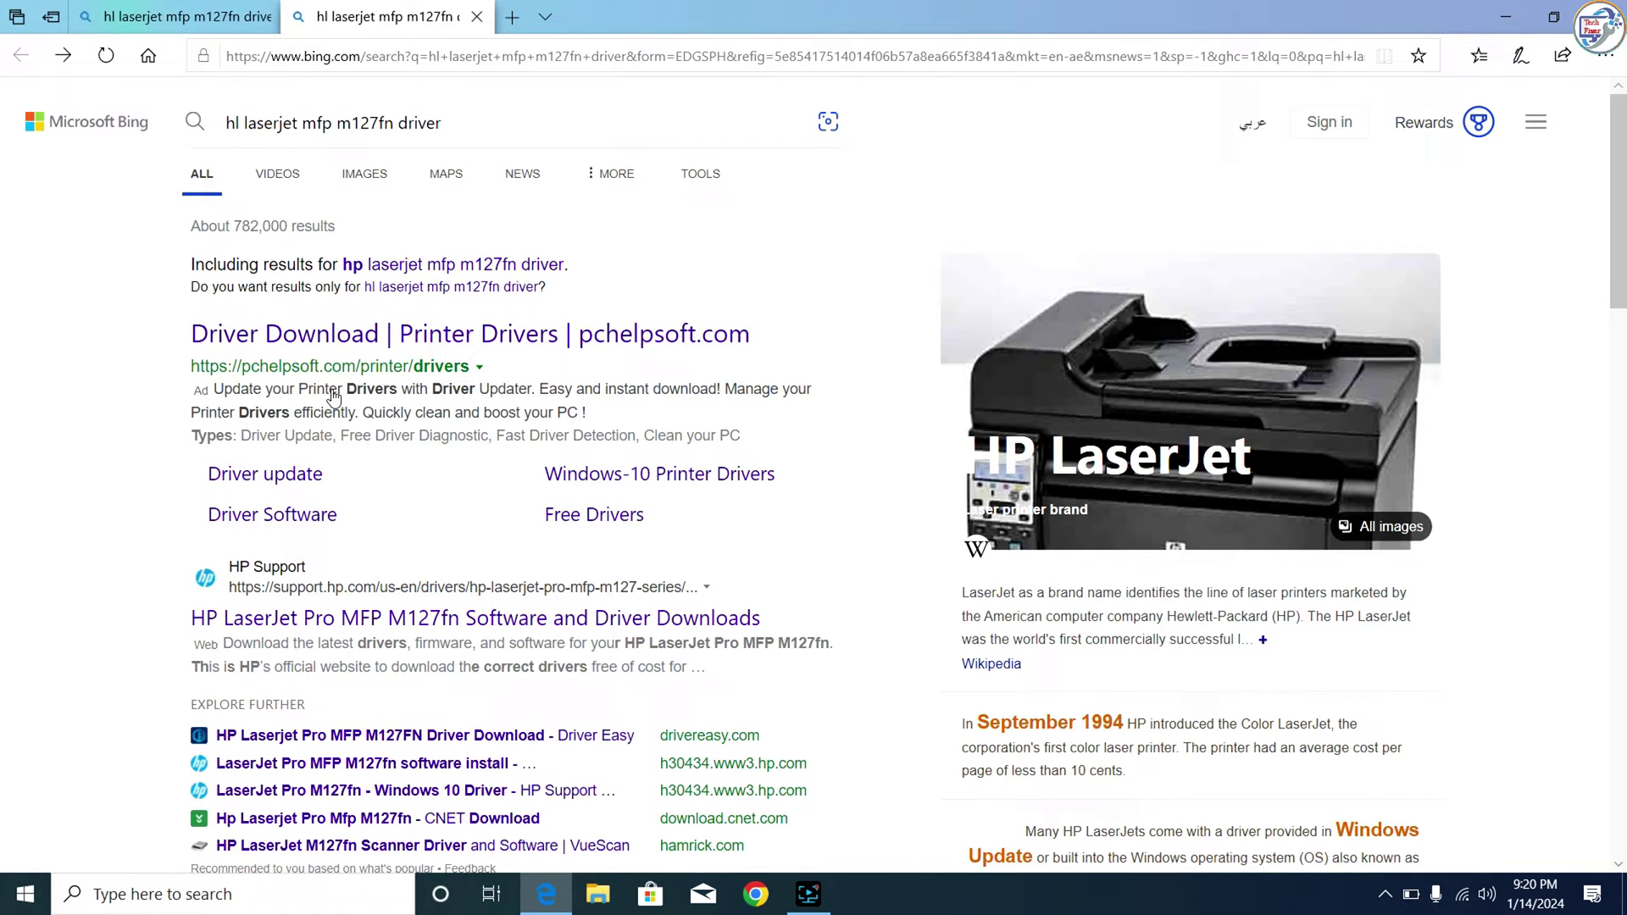
scroll(339, 398, down, 1)
scroll(330, 411, down, 1)
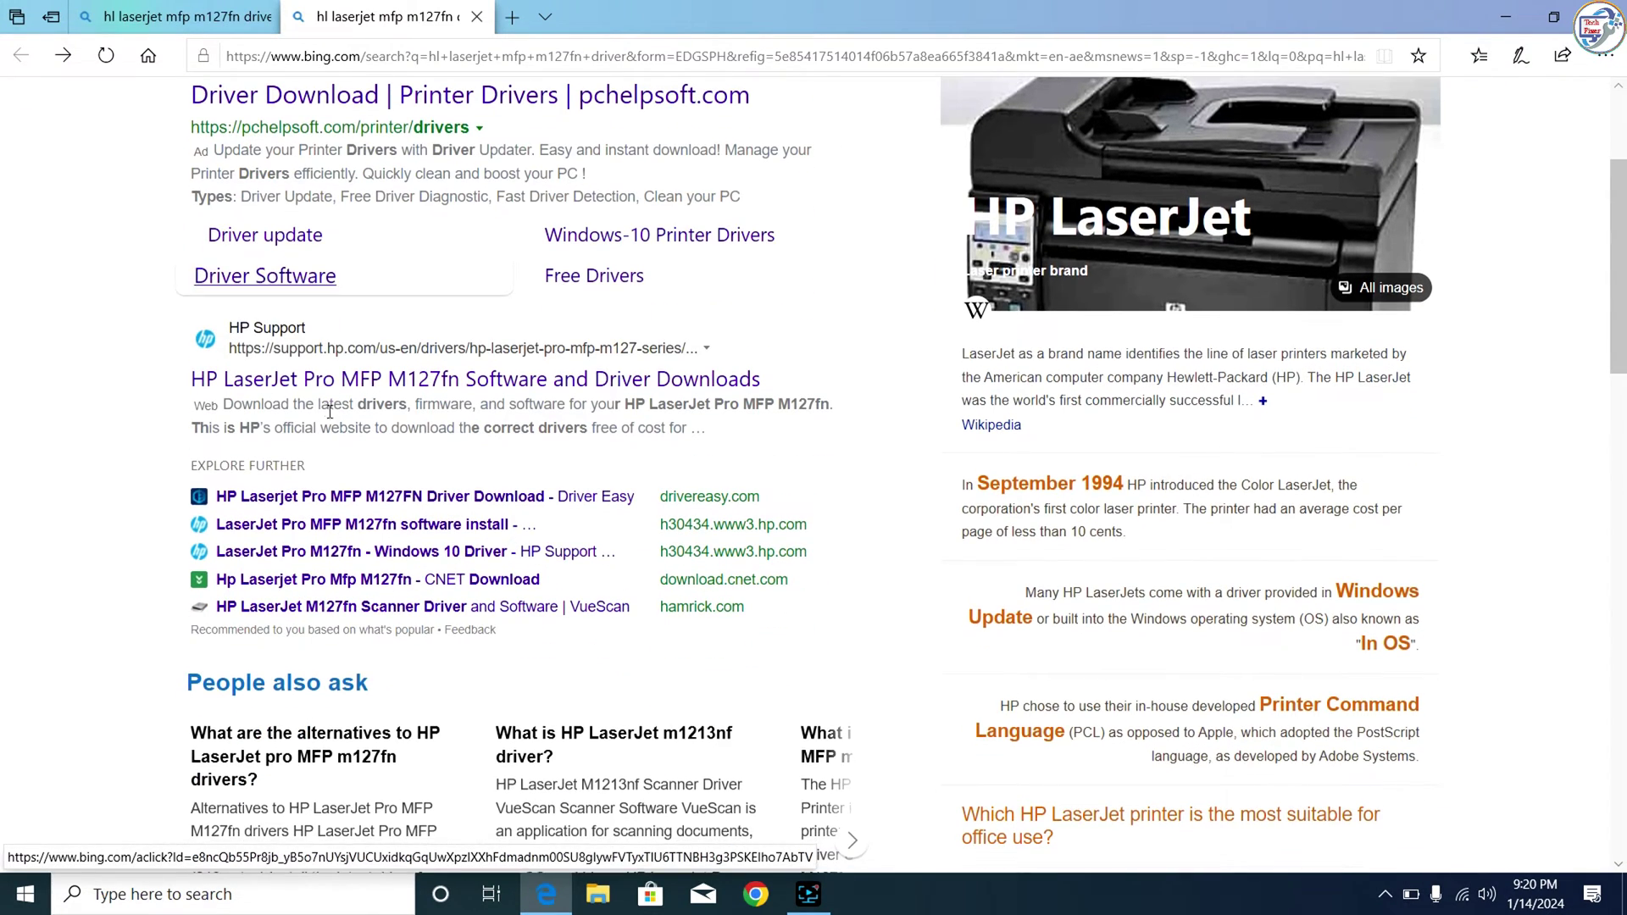
click(243, 386)
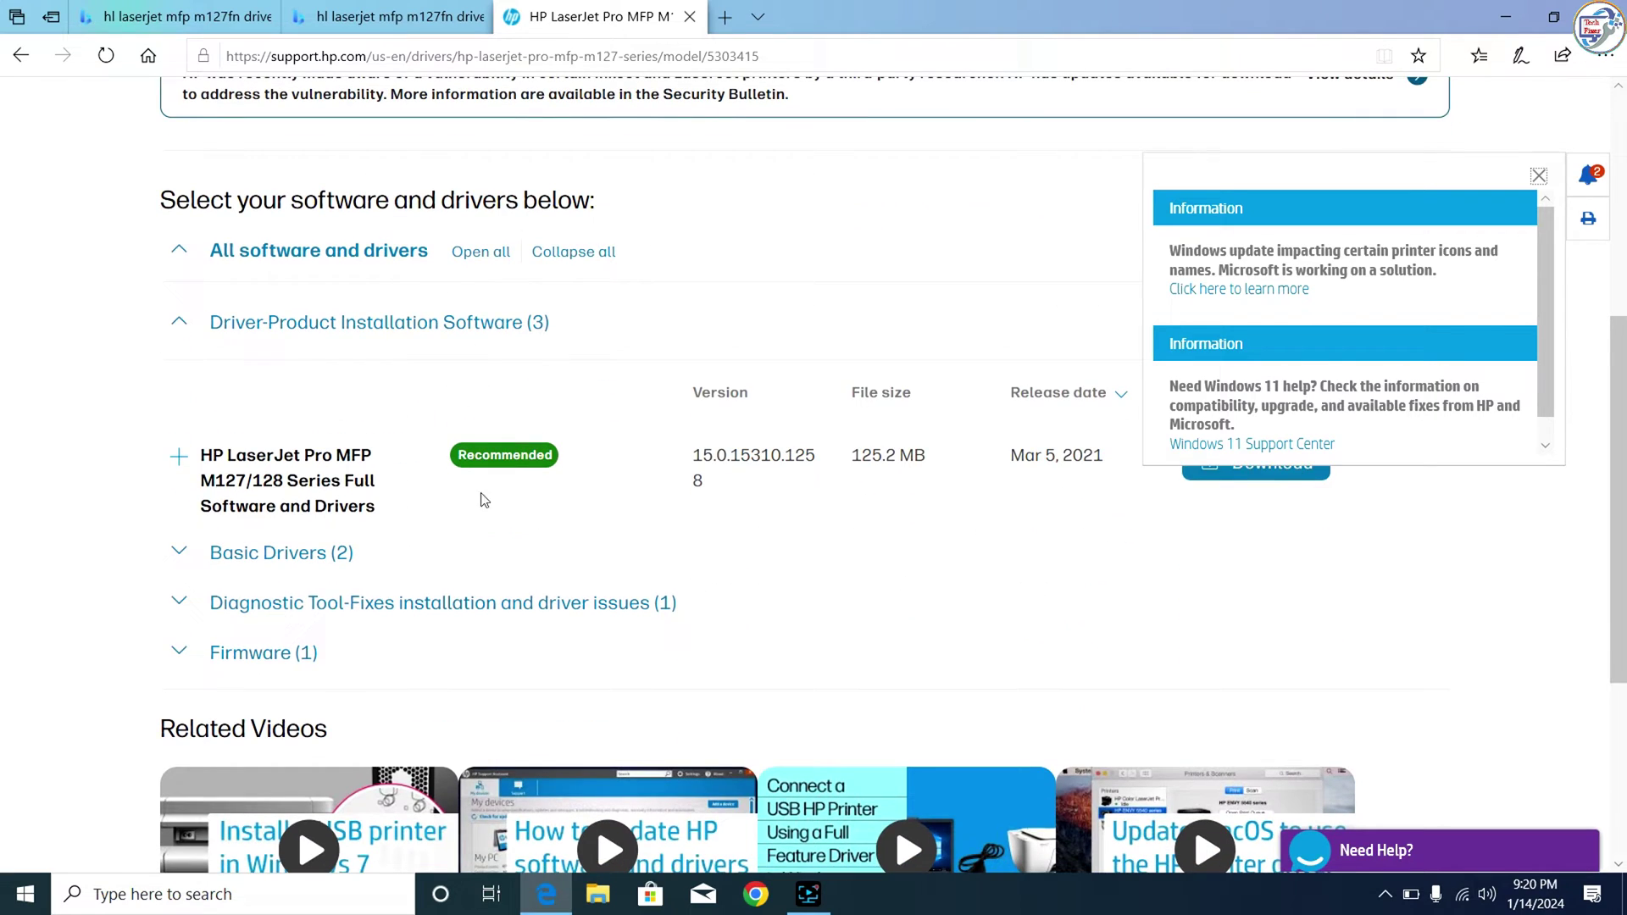
click(1539, 178)
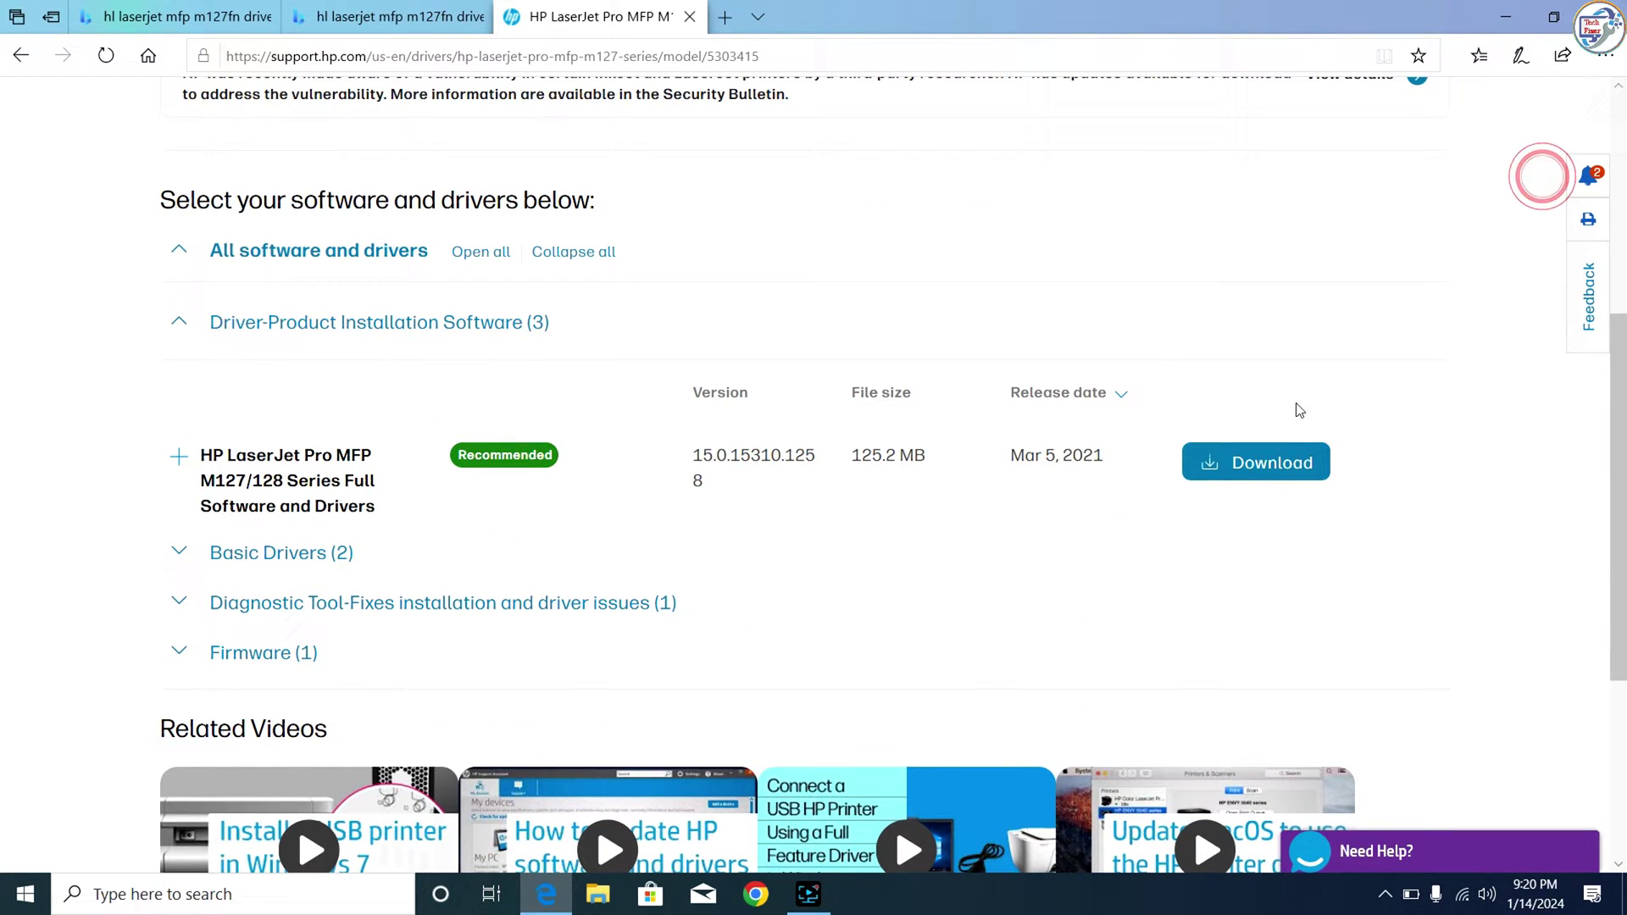
Step: Download the M127-M128 full solution installer and save it to the computer
click(1298, 465)
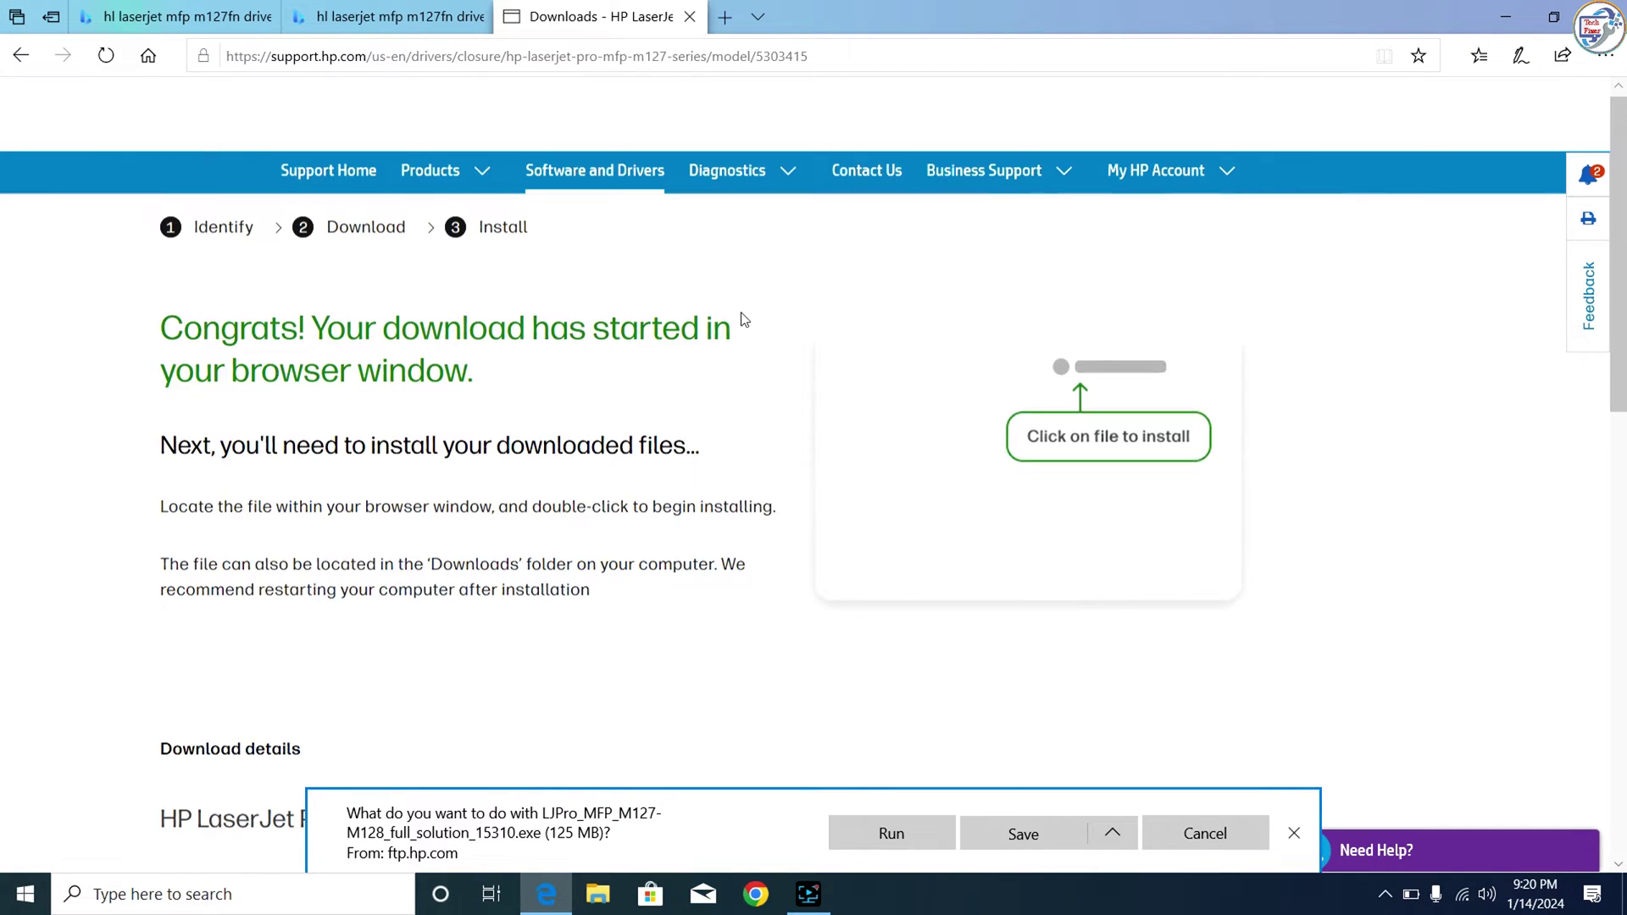
scroll(746, 330, down, 1)
click(1030, 835)
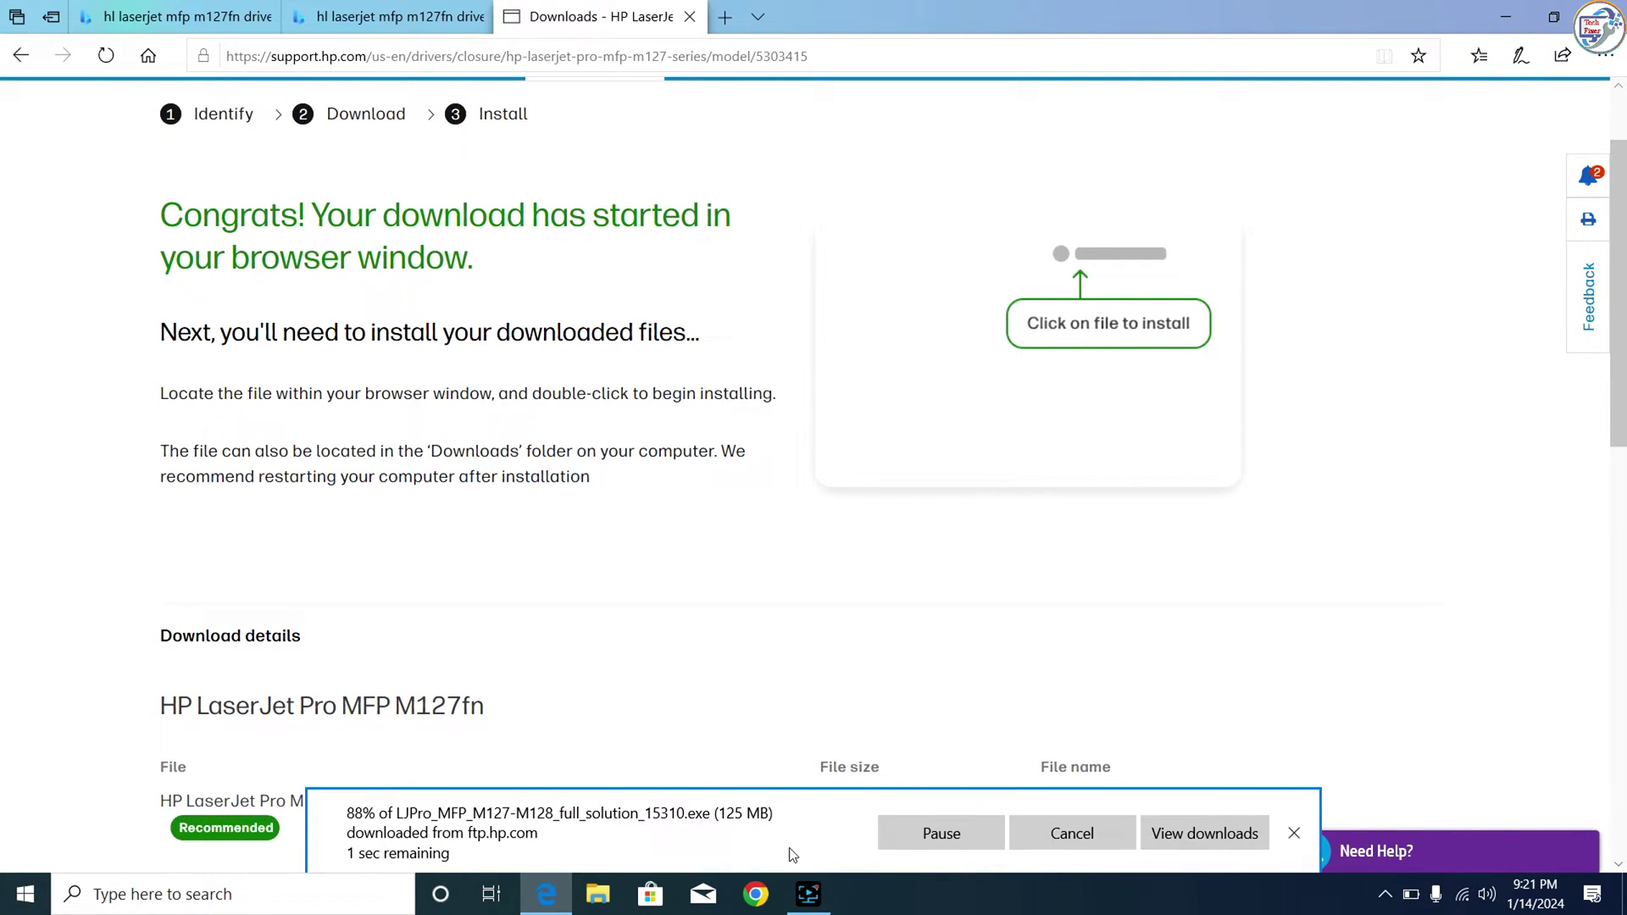
Step: Run the saved installer from the Downloads list, allowing it past the security warning
click(1185, 843)
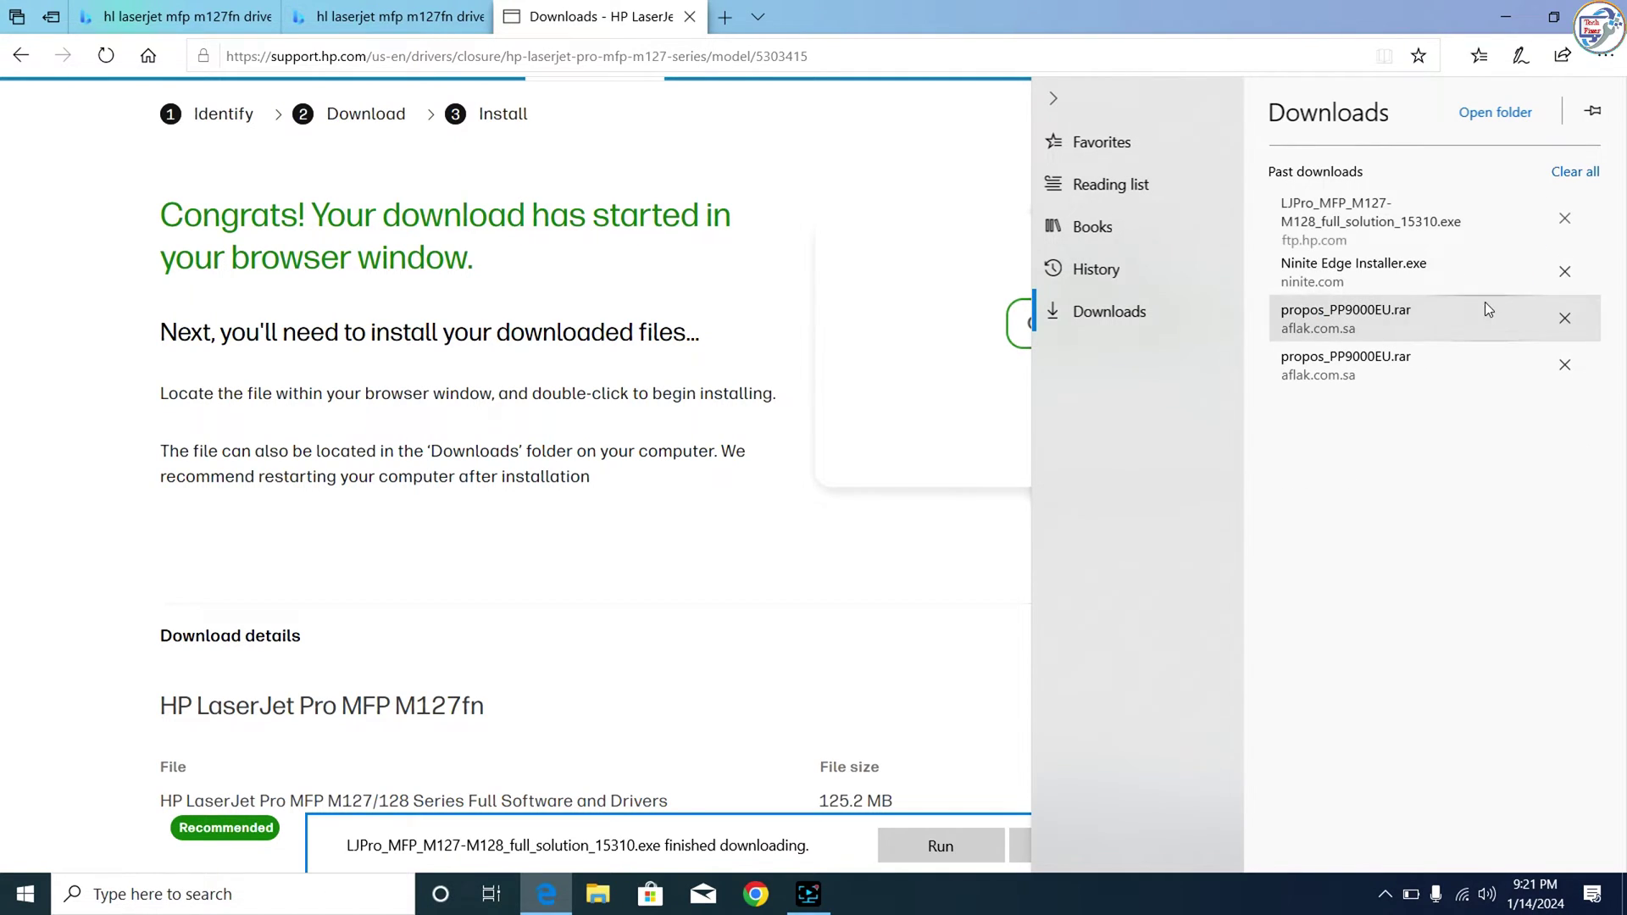
click(1354, 217)
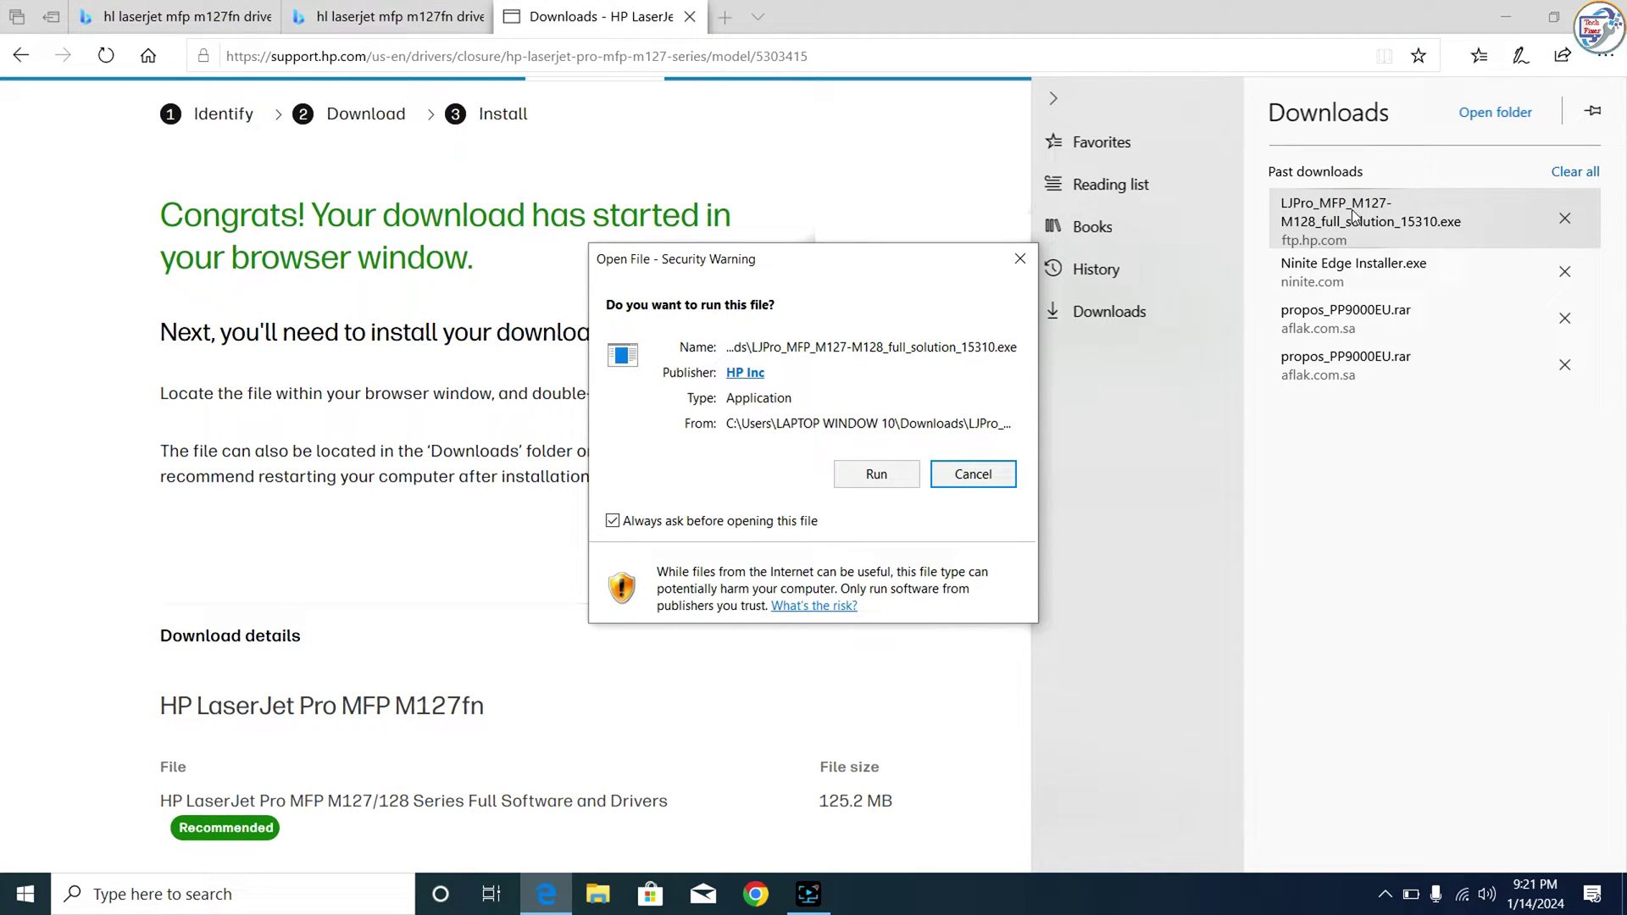
click(864, 473)
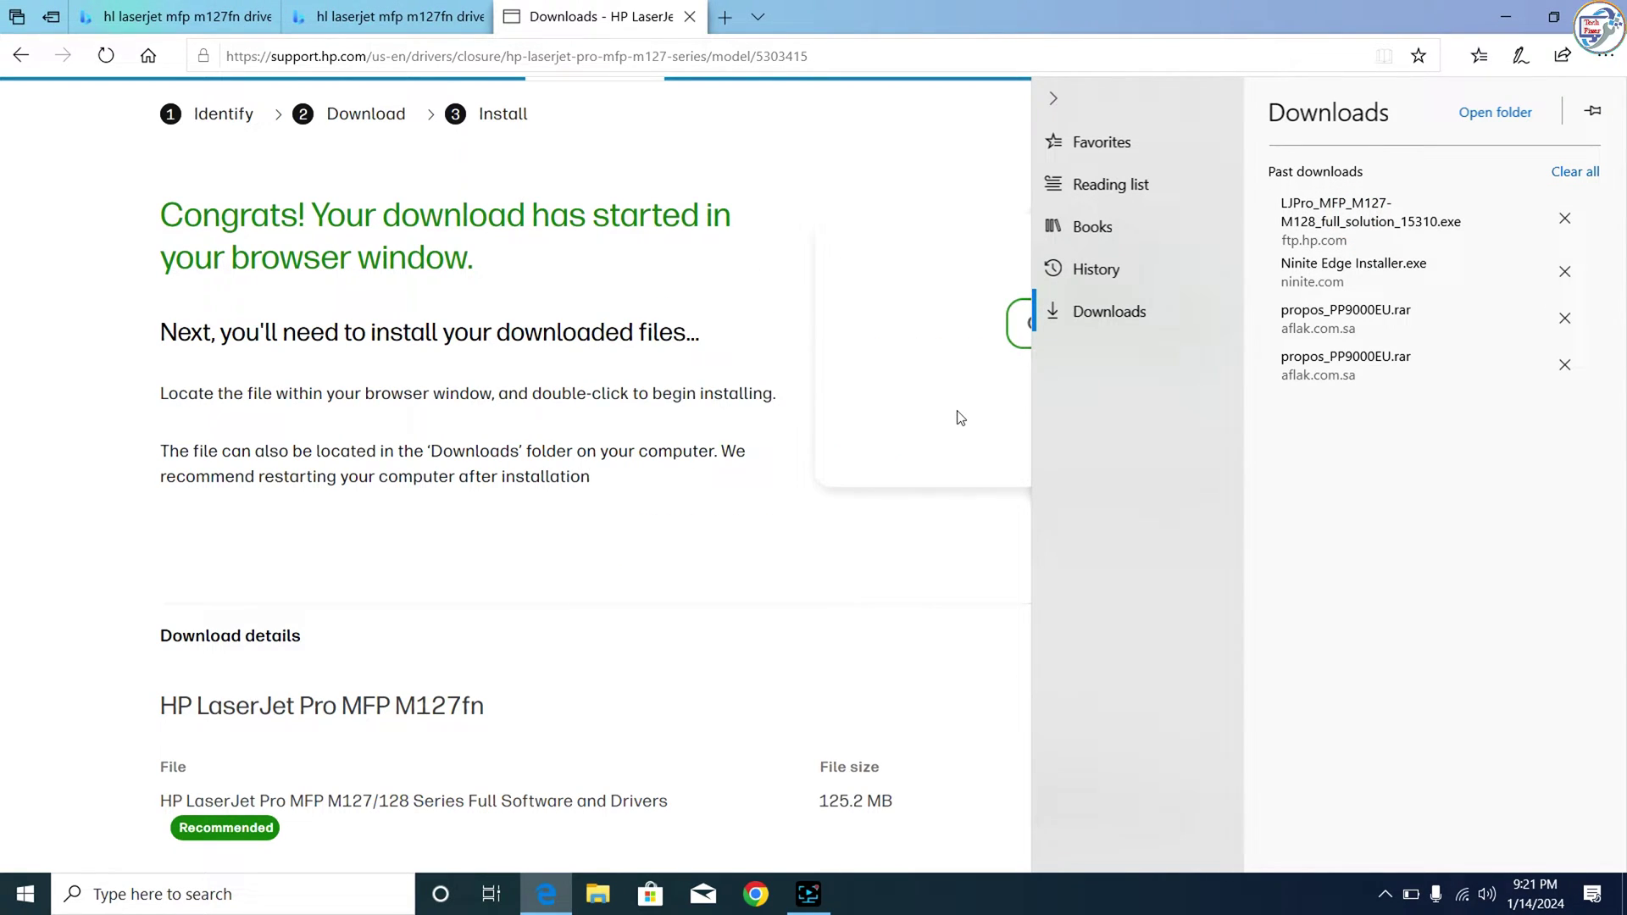
right_click(1184, 206)
click(1239, 263)
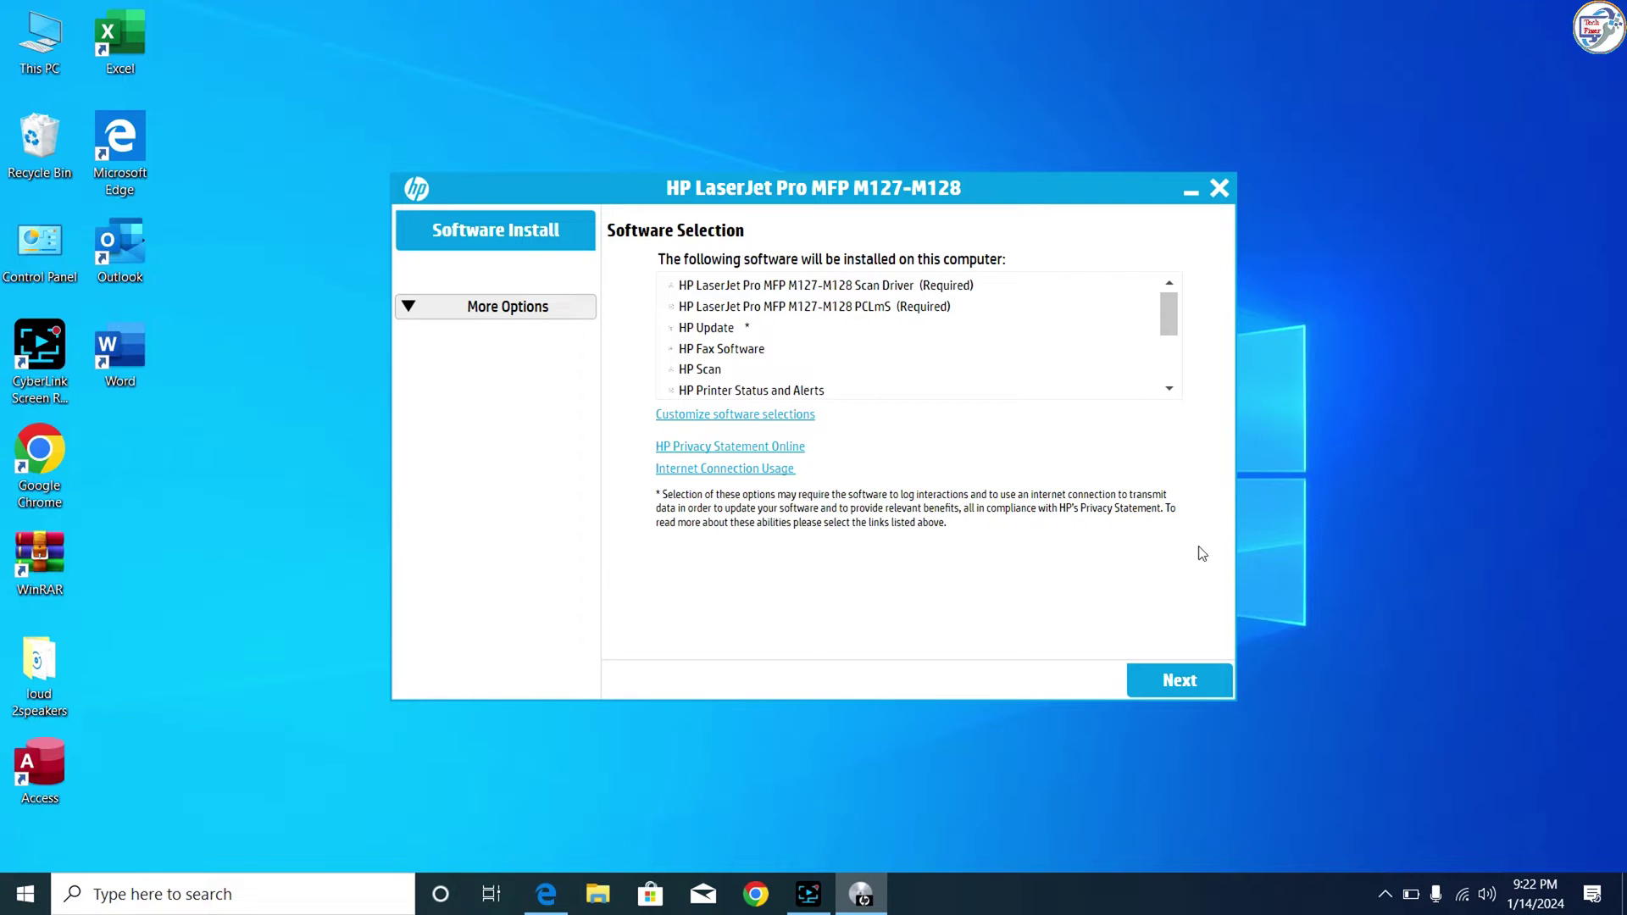
Step: Confirm the software list, accept the installation agreements and proceed to Connection Type
click(1184, 691)
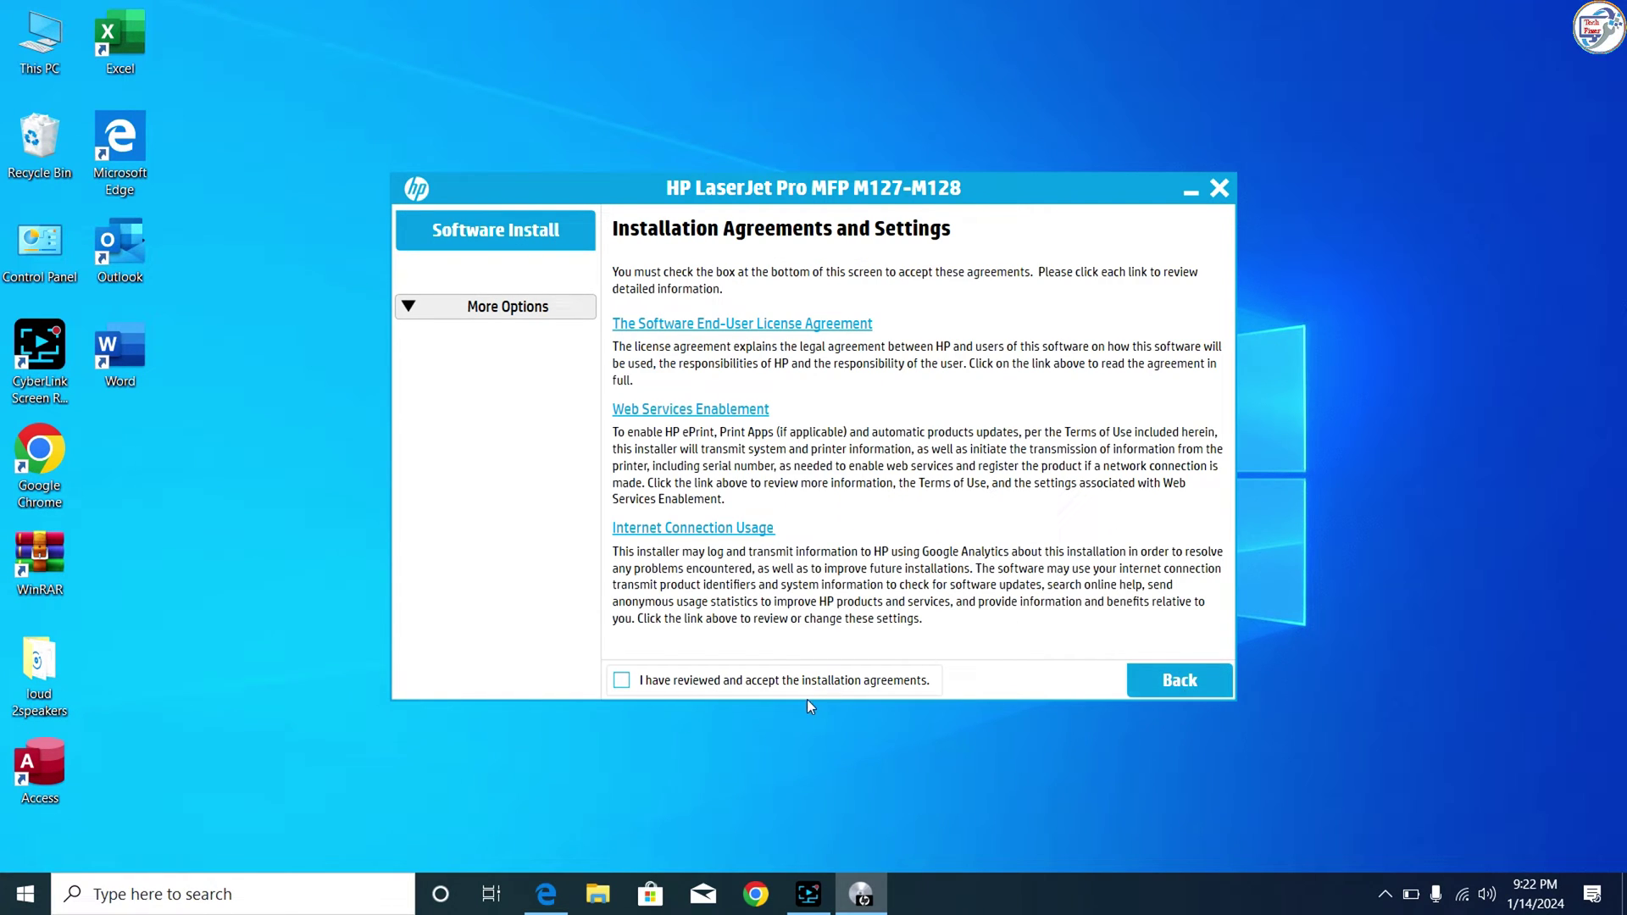
click(785, 684)
click(1149, 685)
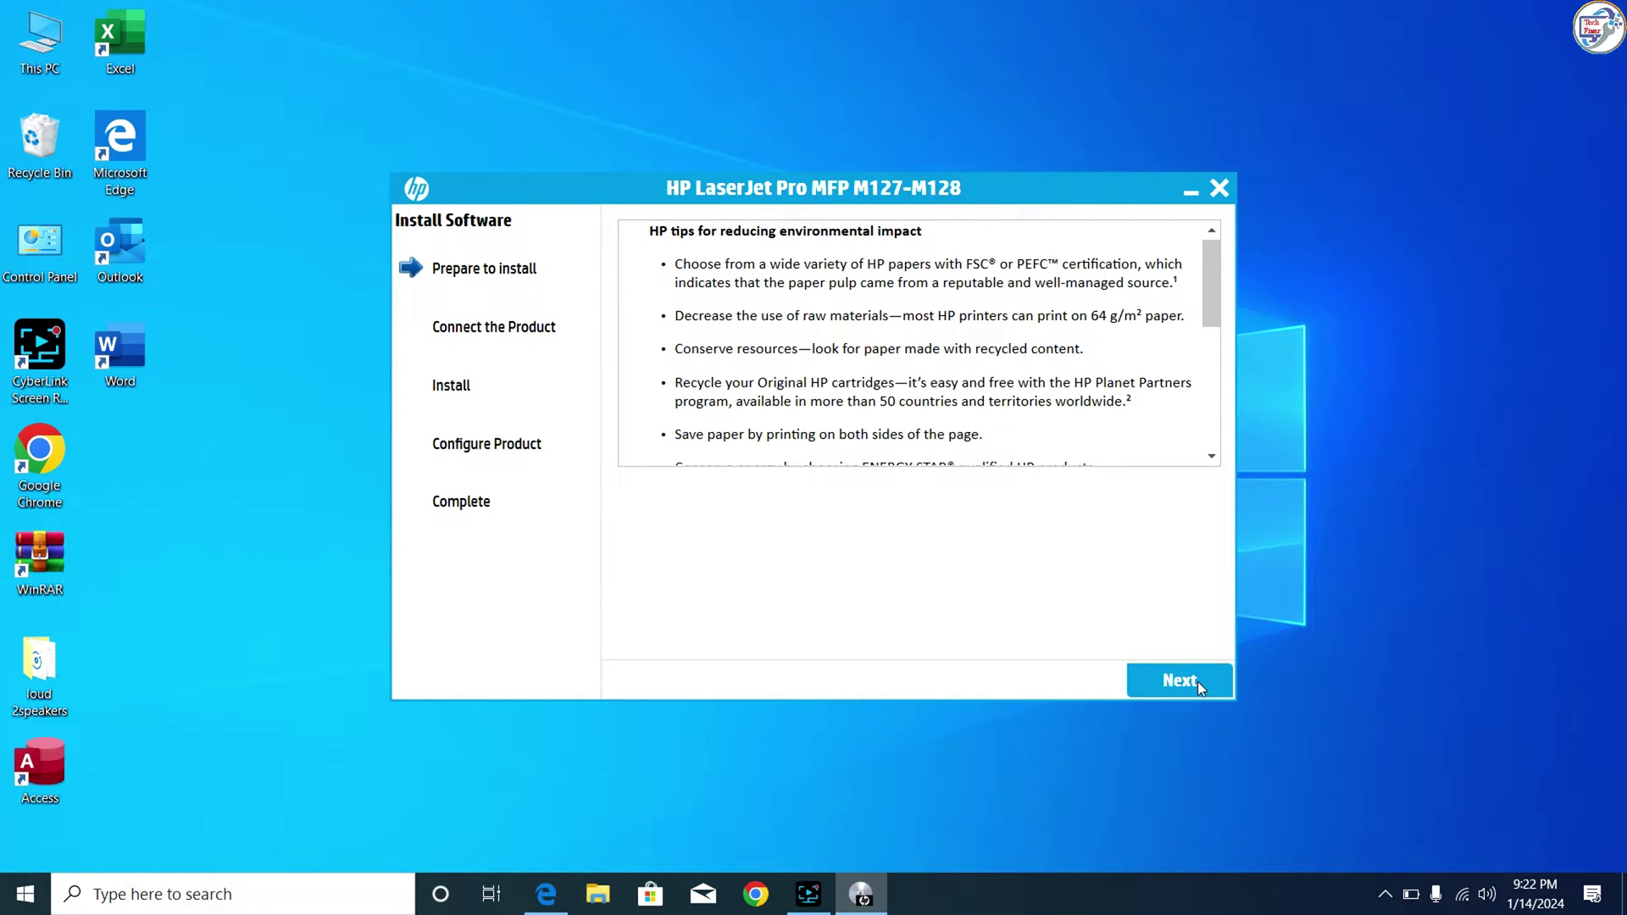
click(1198, 681)
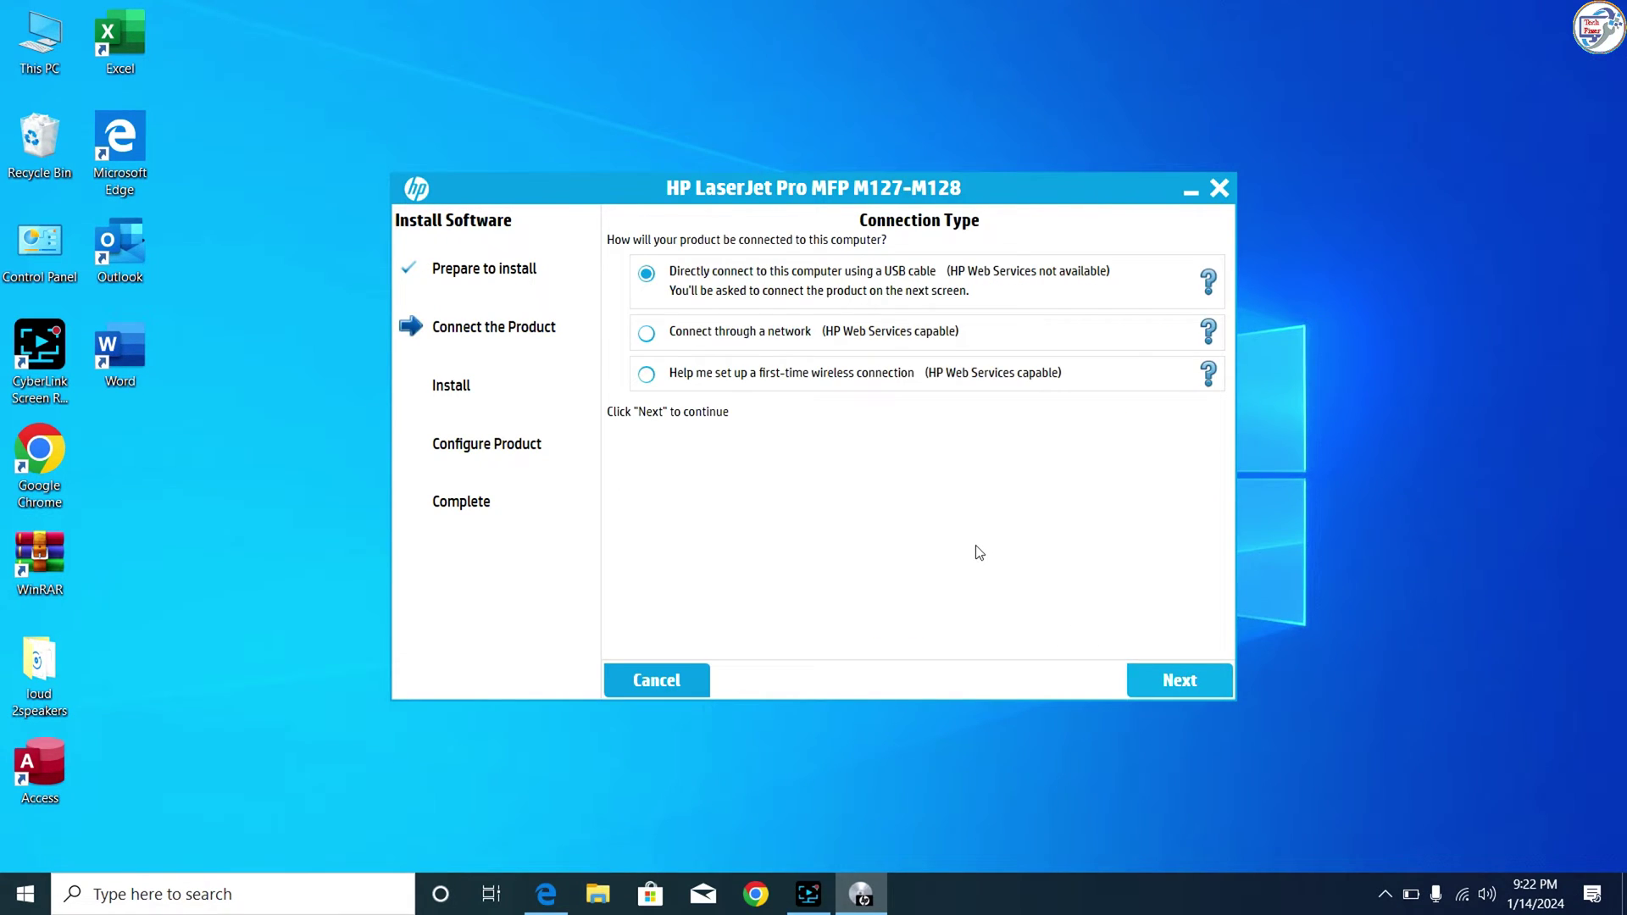
Step: Choose 'Connect through a network' and let the installer automatically find the printer
click(647, 333)
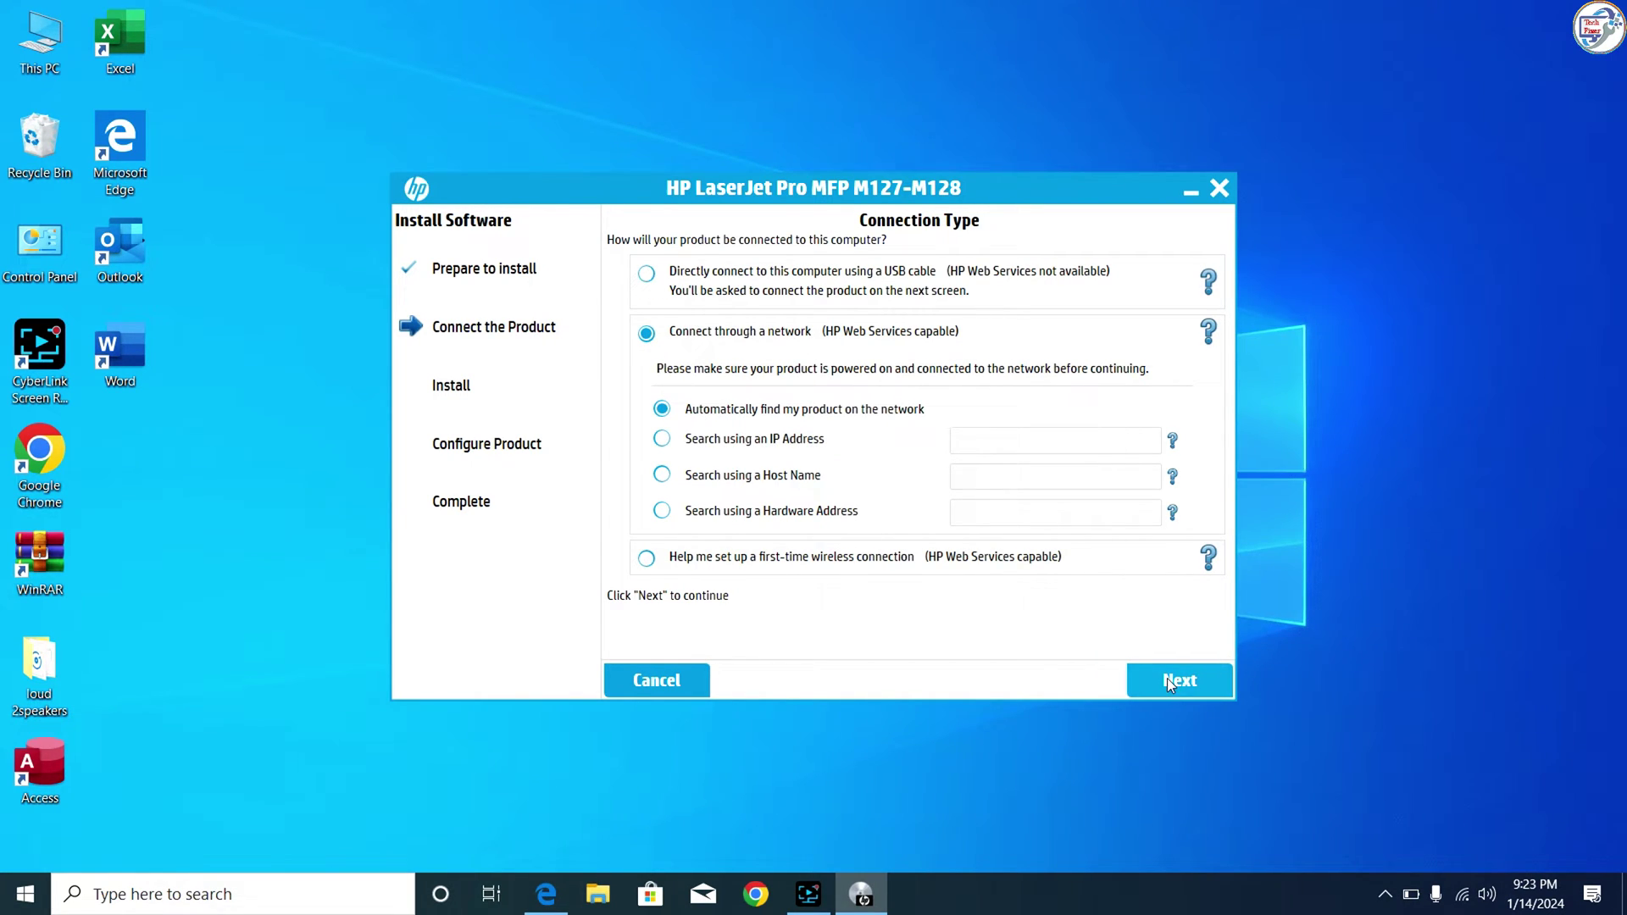
click(1463, 900)
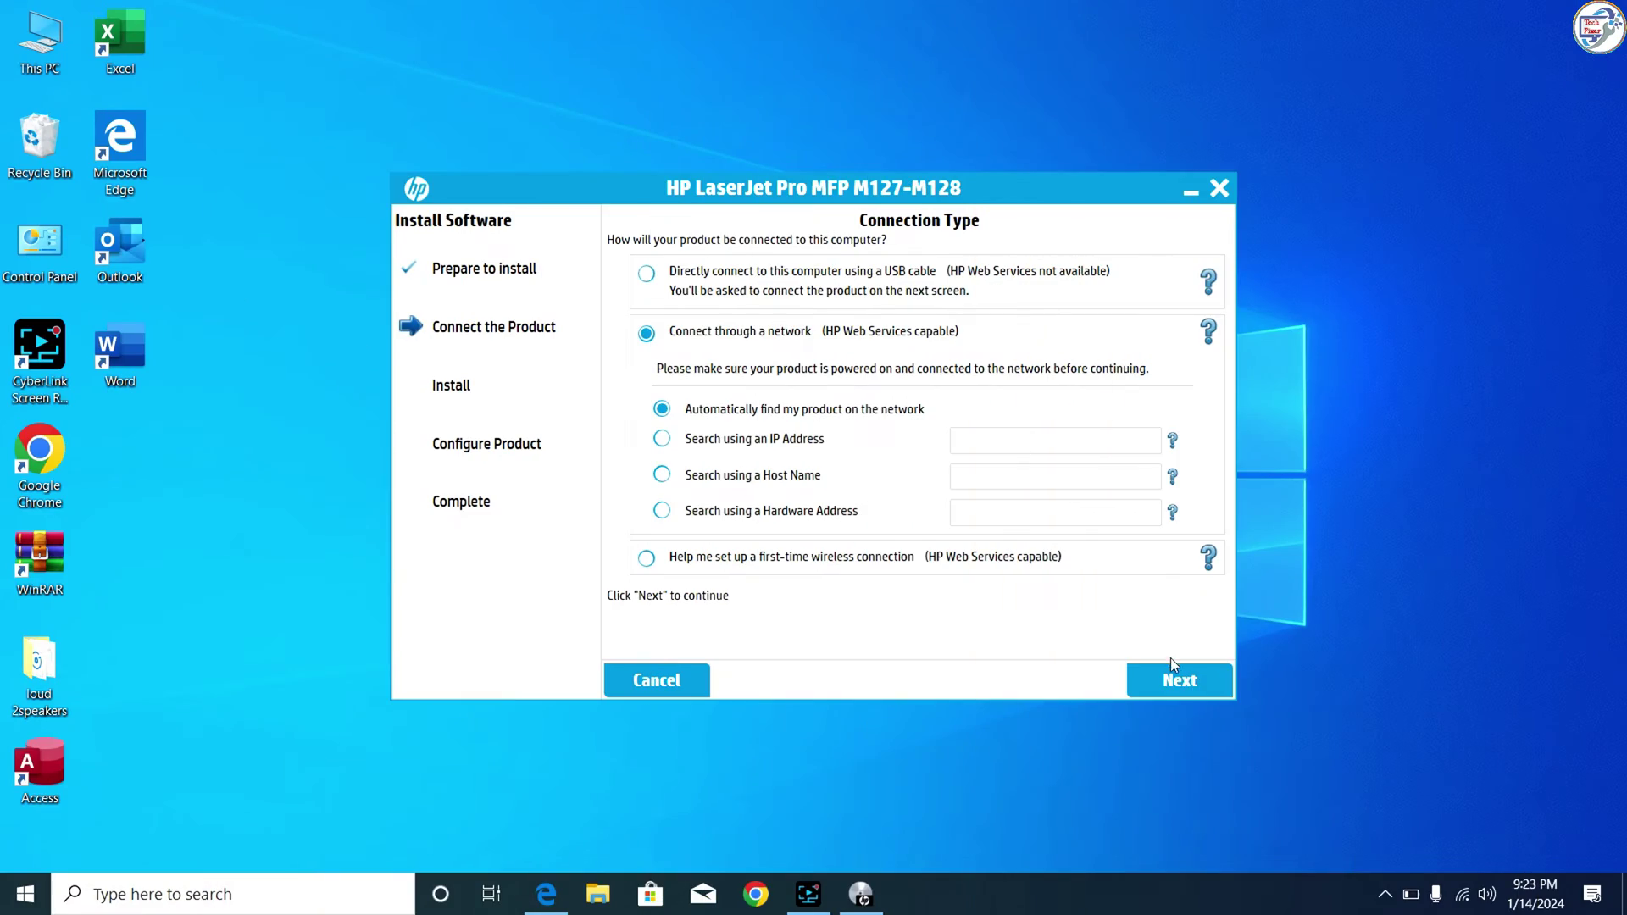
click(1189, 675)
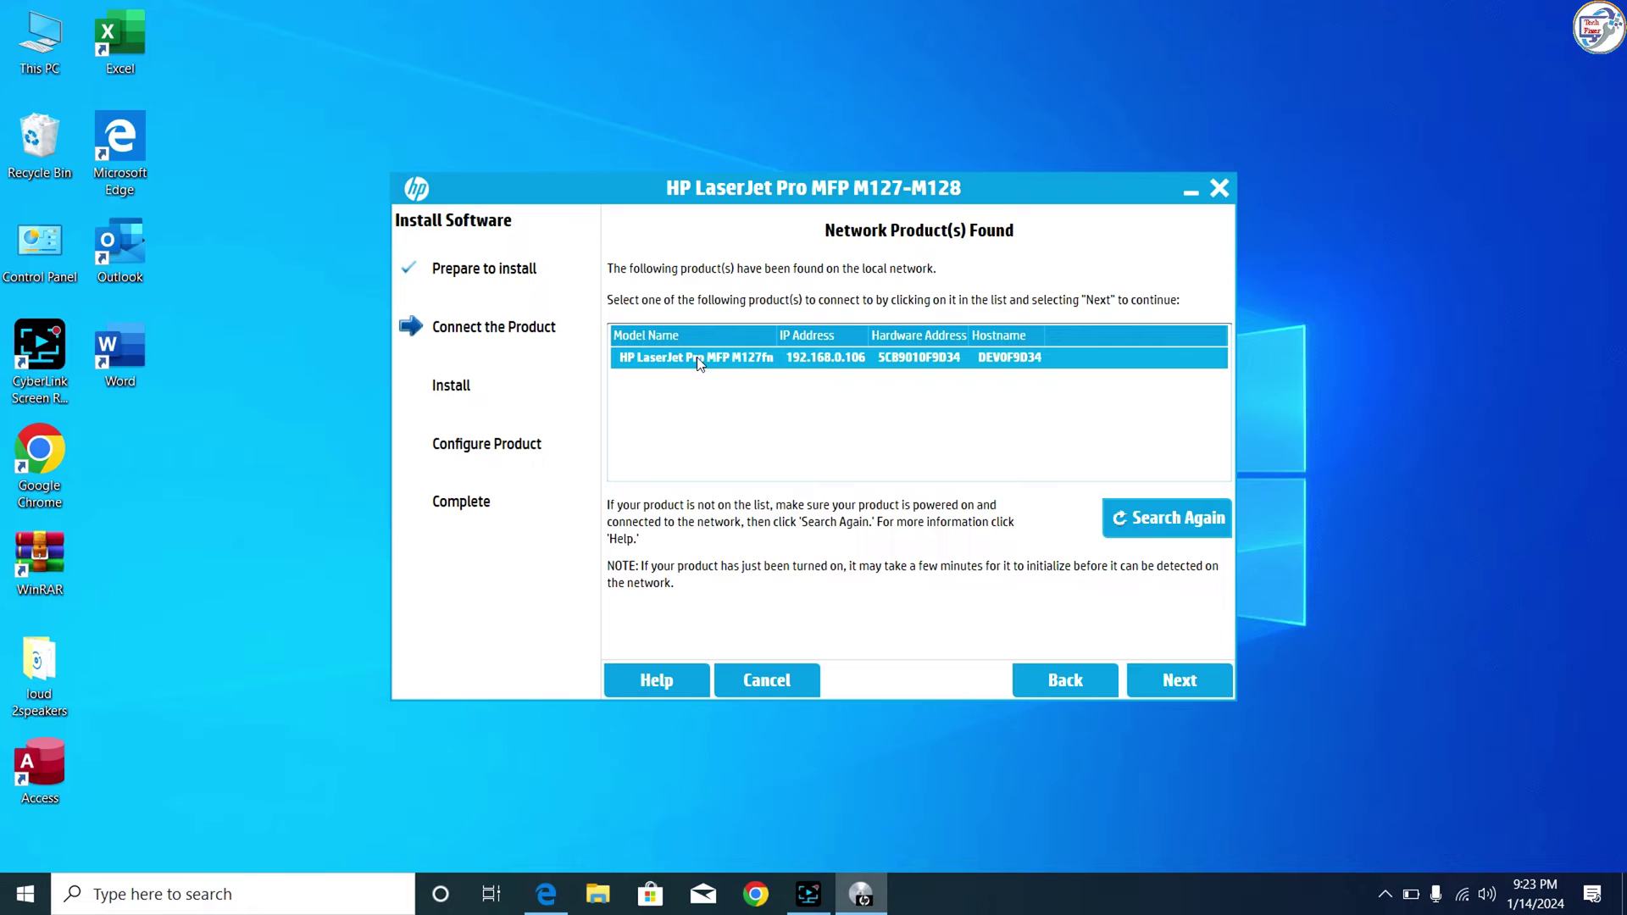
Step: Connect to the found LaserJet Pro MFP M127fn and let the software install
click(1172, 688)
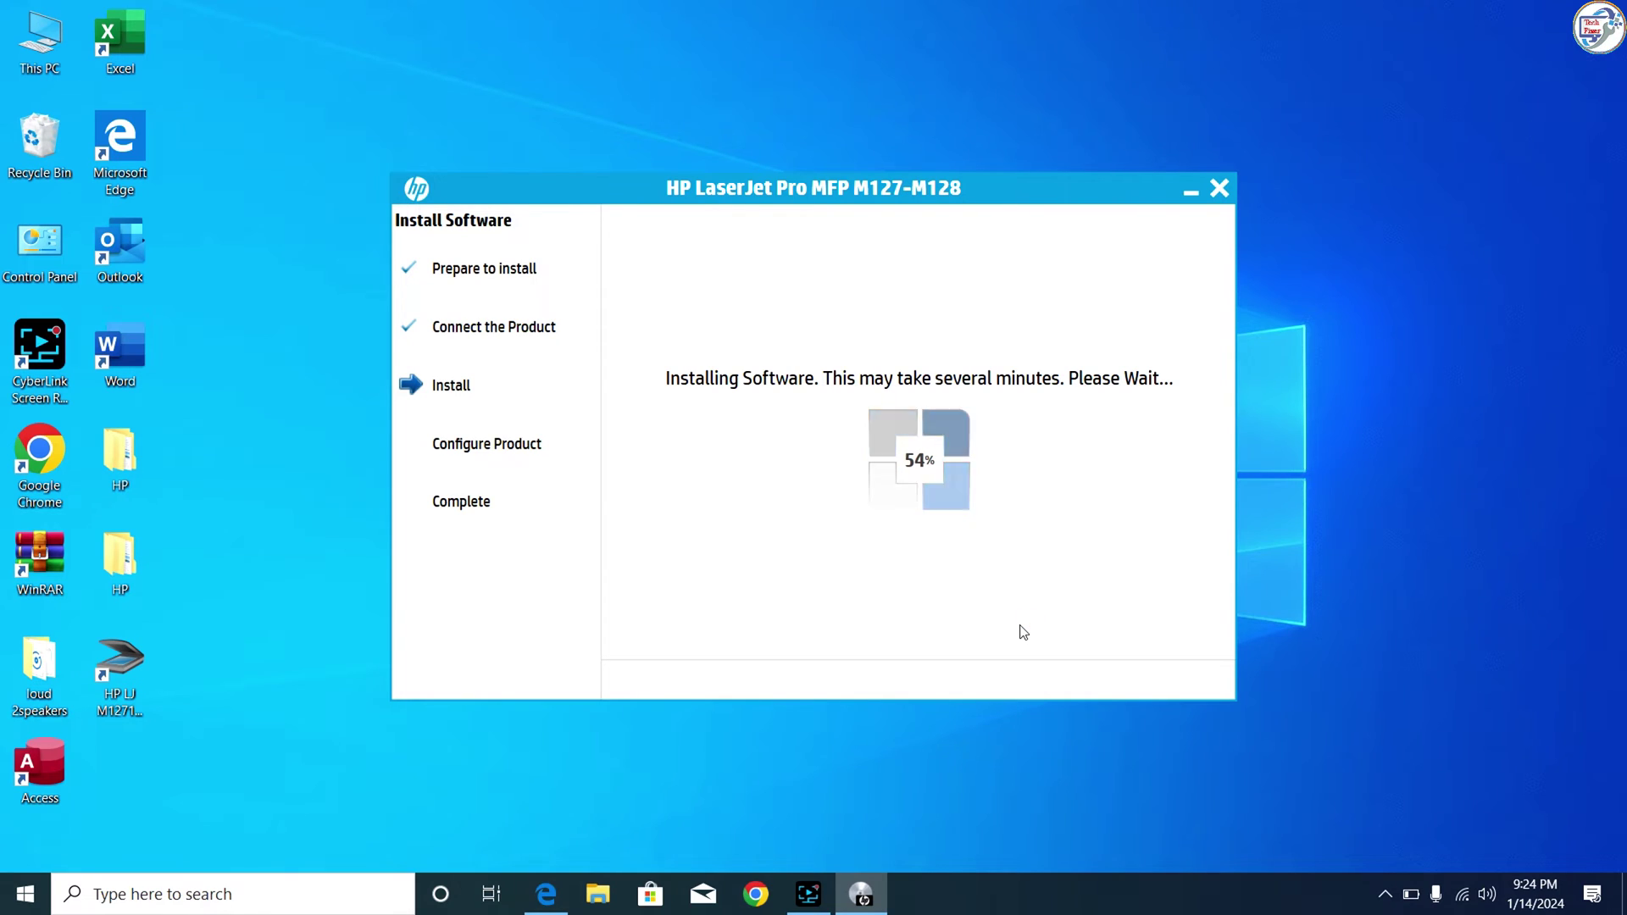
right_click(1009, 44)
click(1017, 102)
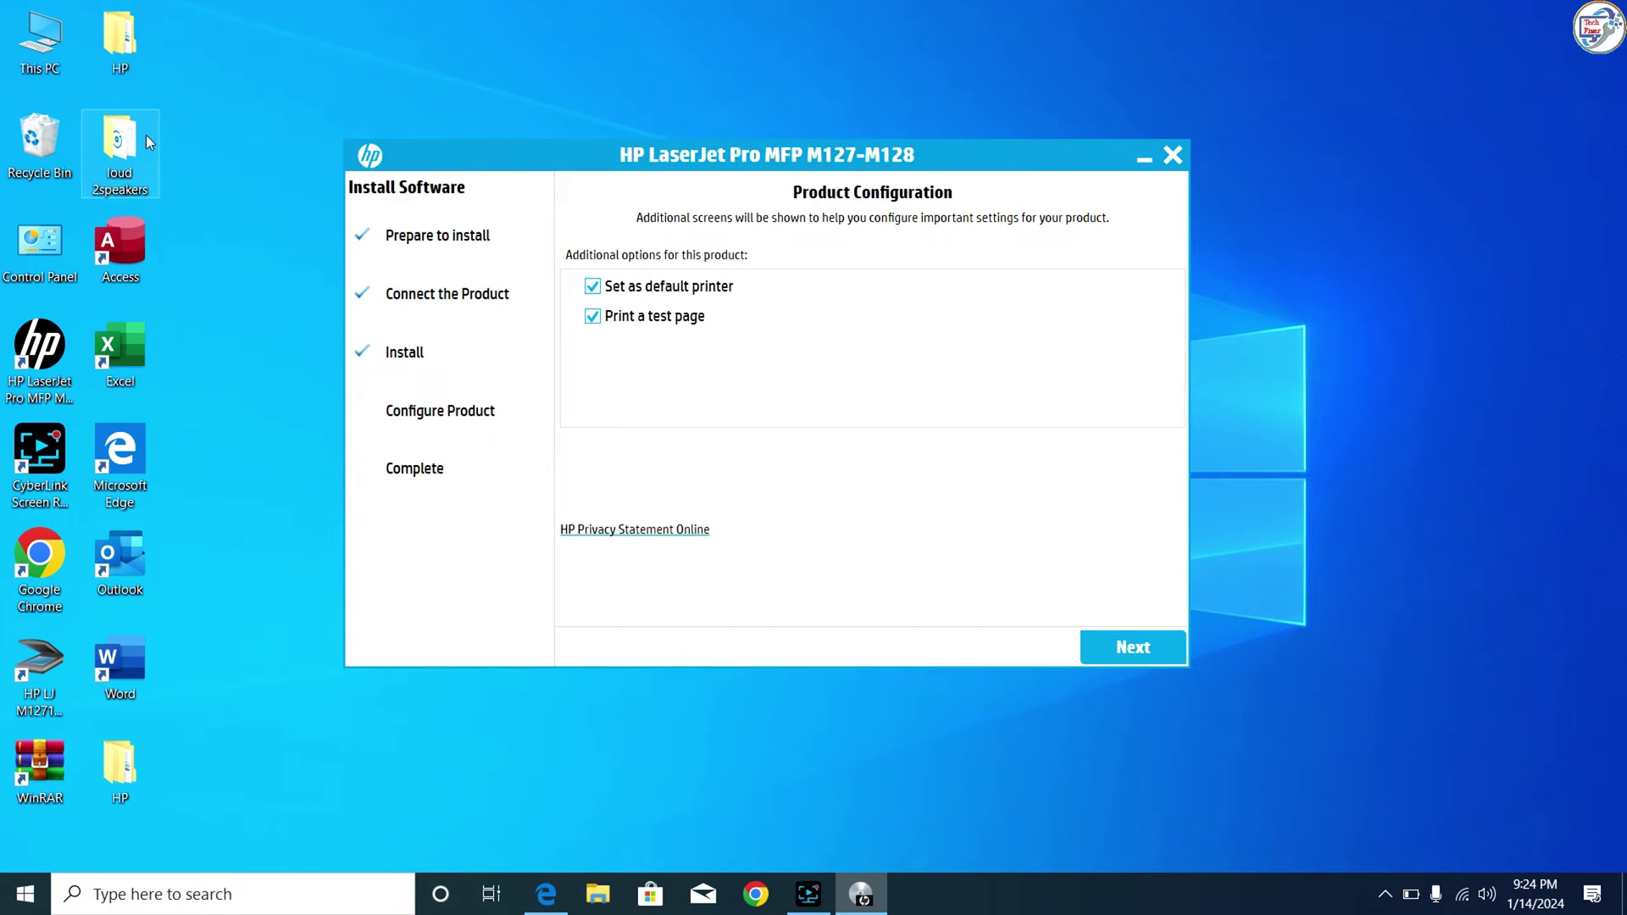
Step: Leave Set as default printer and Print a test page both enabled and continue
click(593, 286)
click(598, 315)
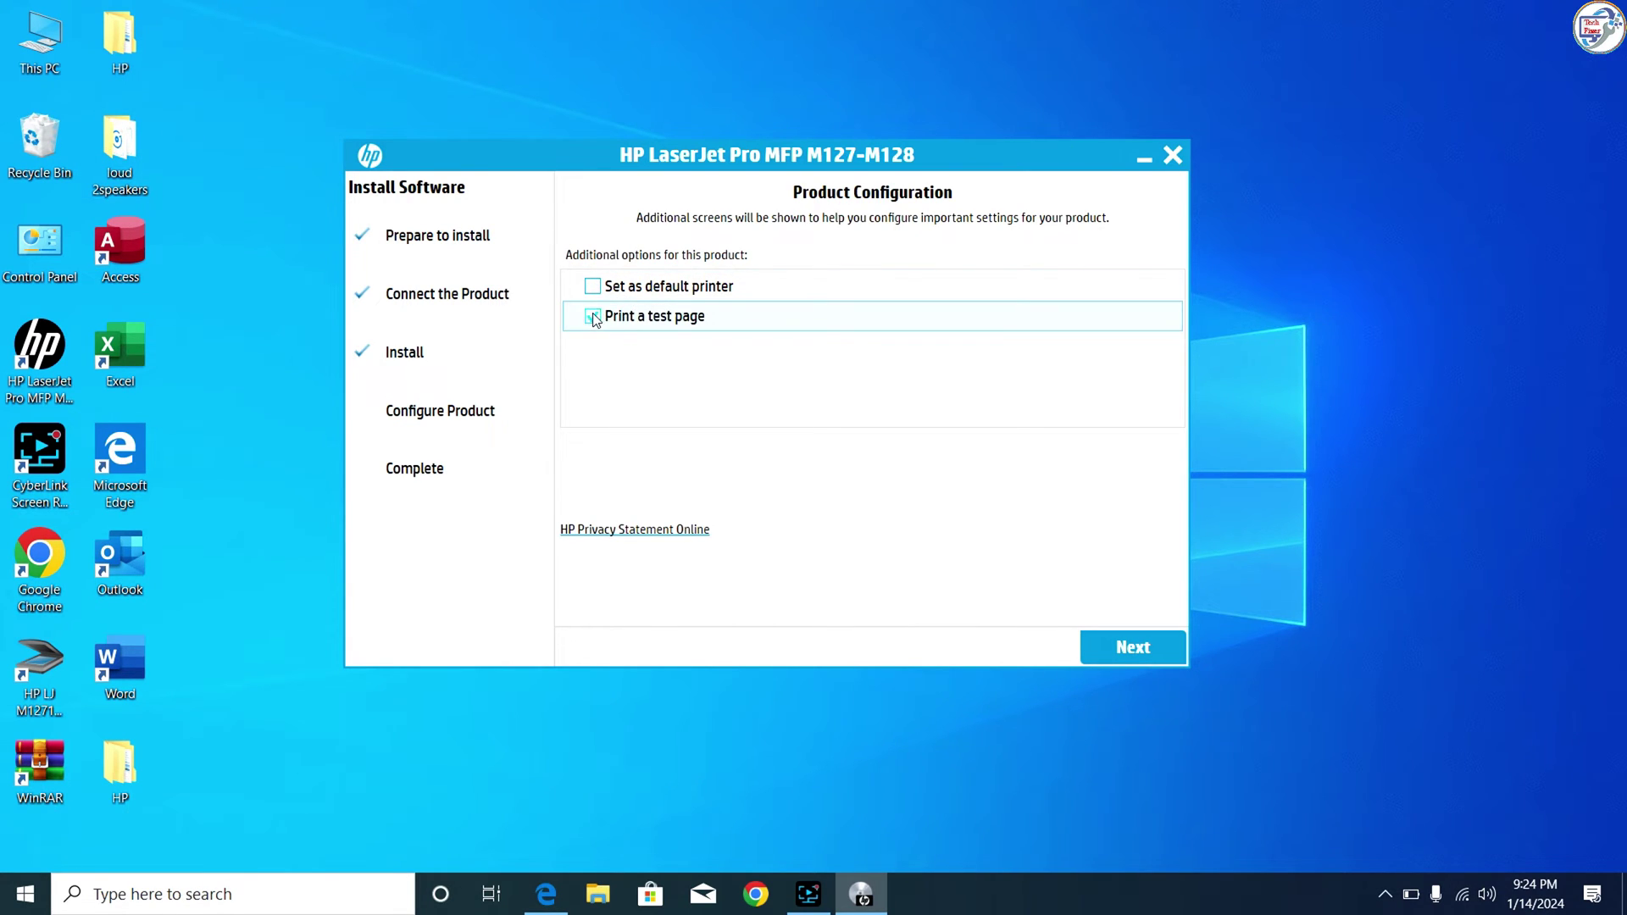
click(592, 286)
click(1144, 644)
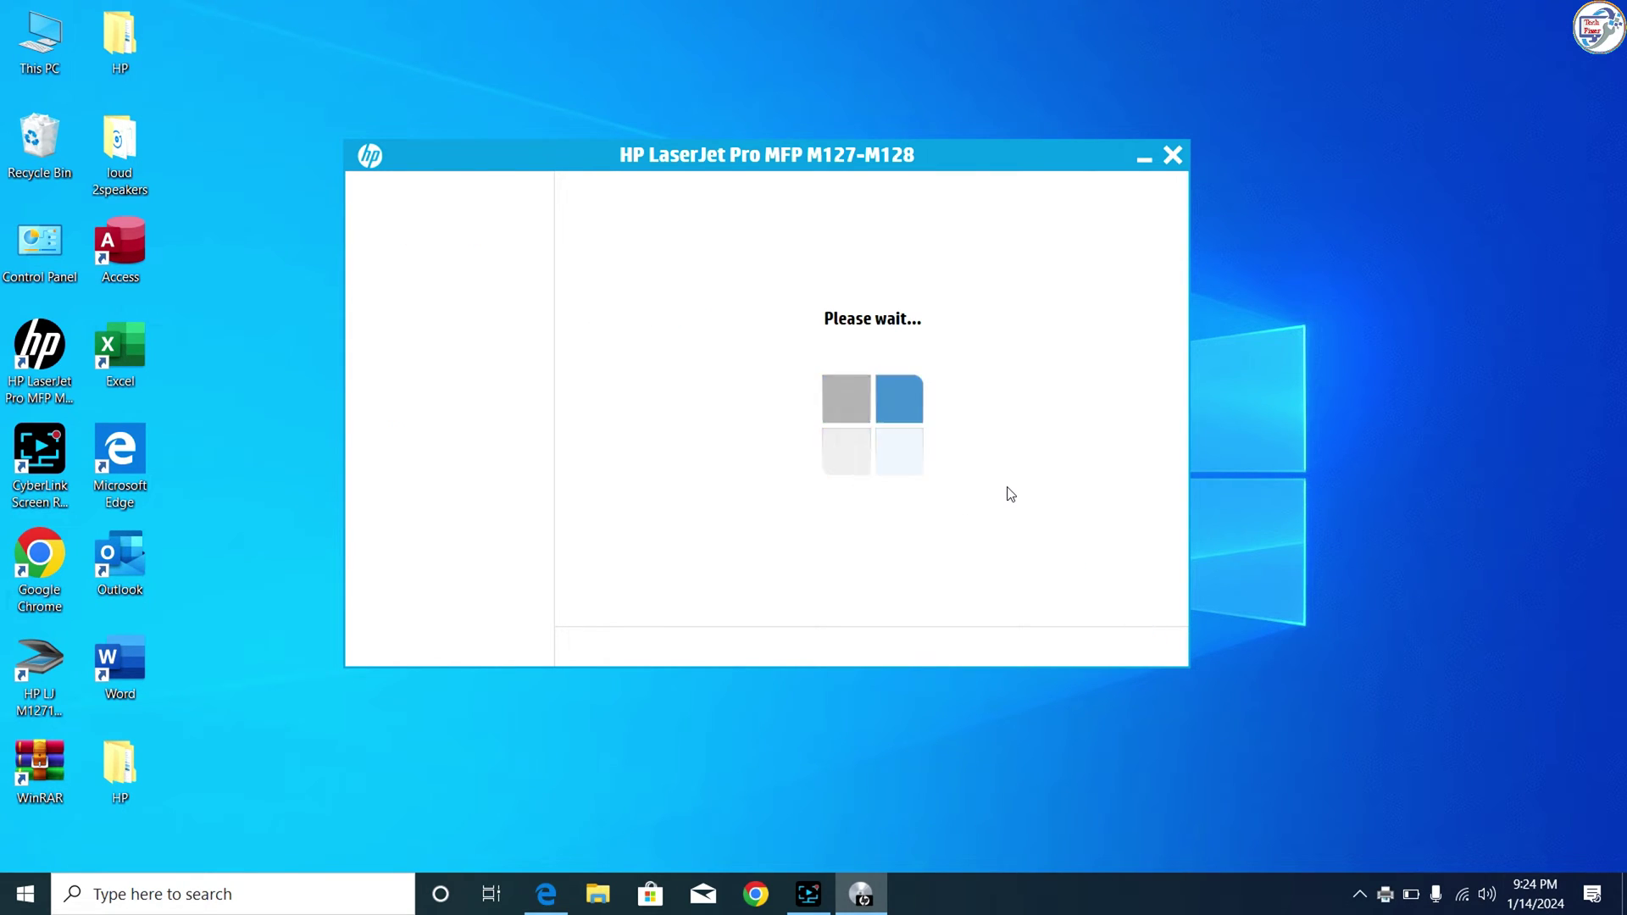
Step: Dismiss the printer communication error and finish the installer
right_click(1380, 253)
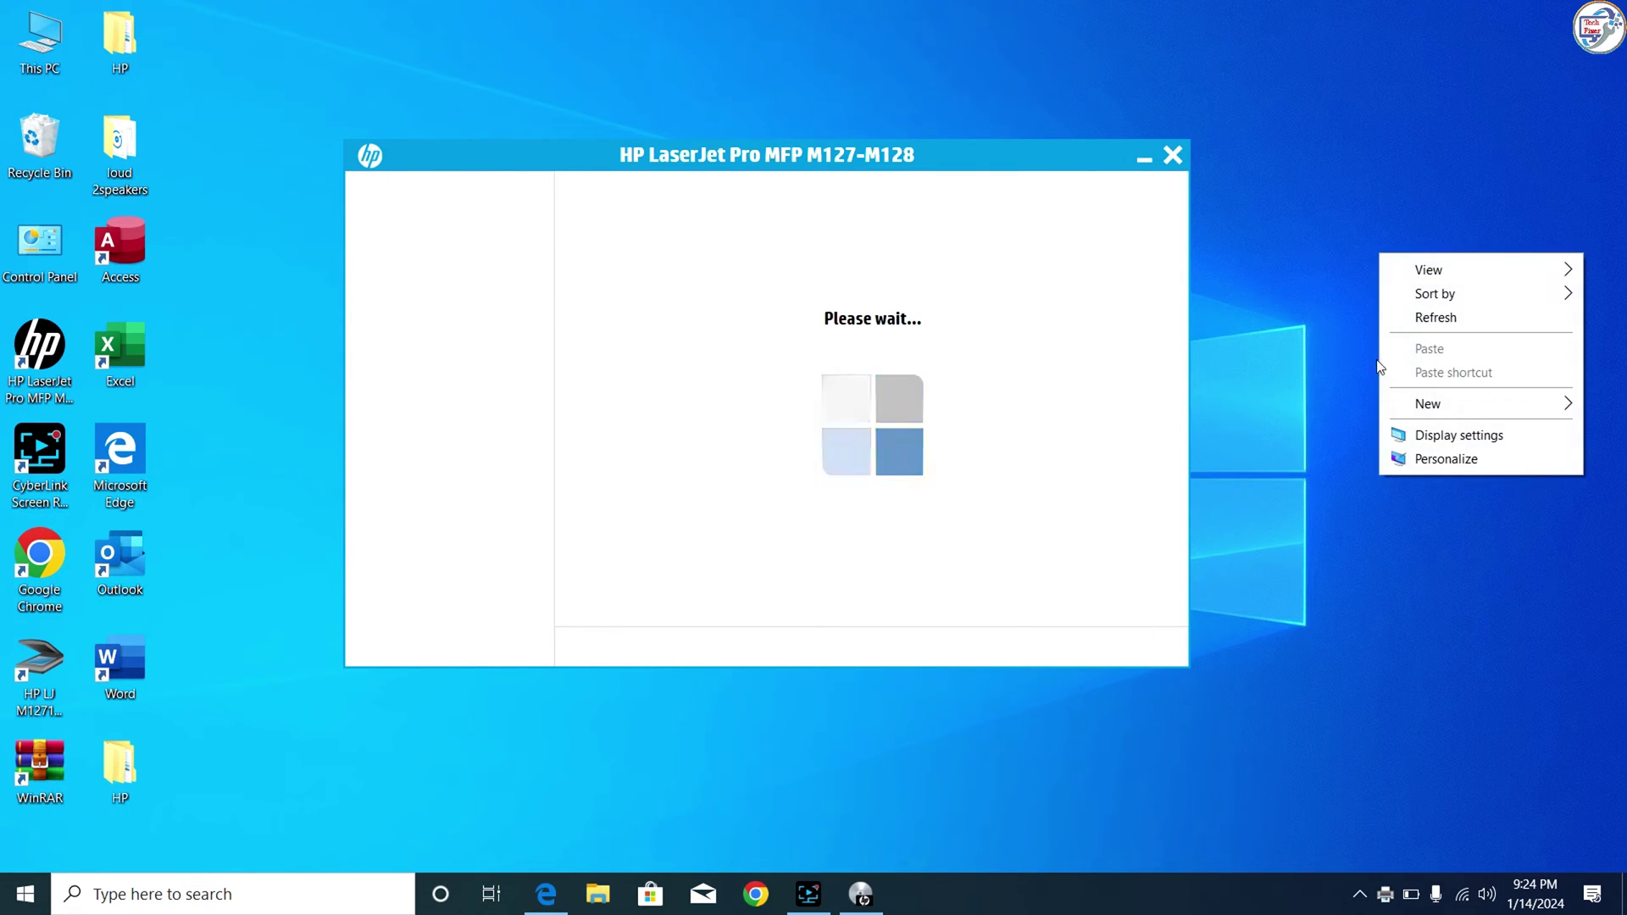
click(1416, 319)
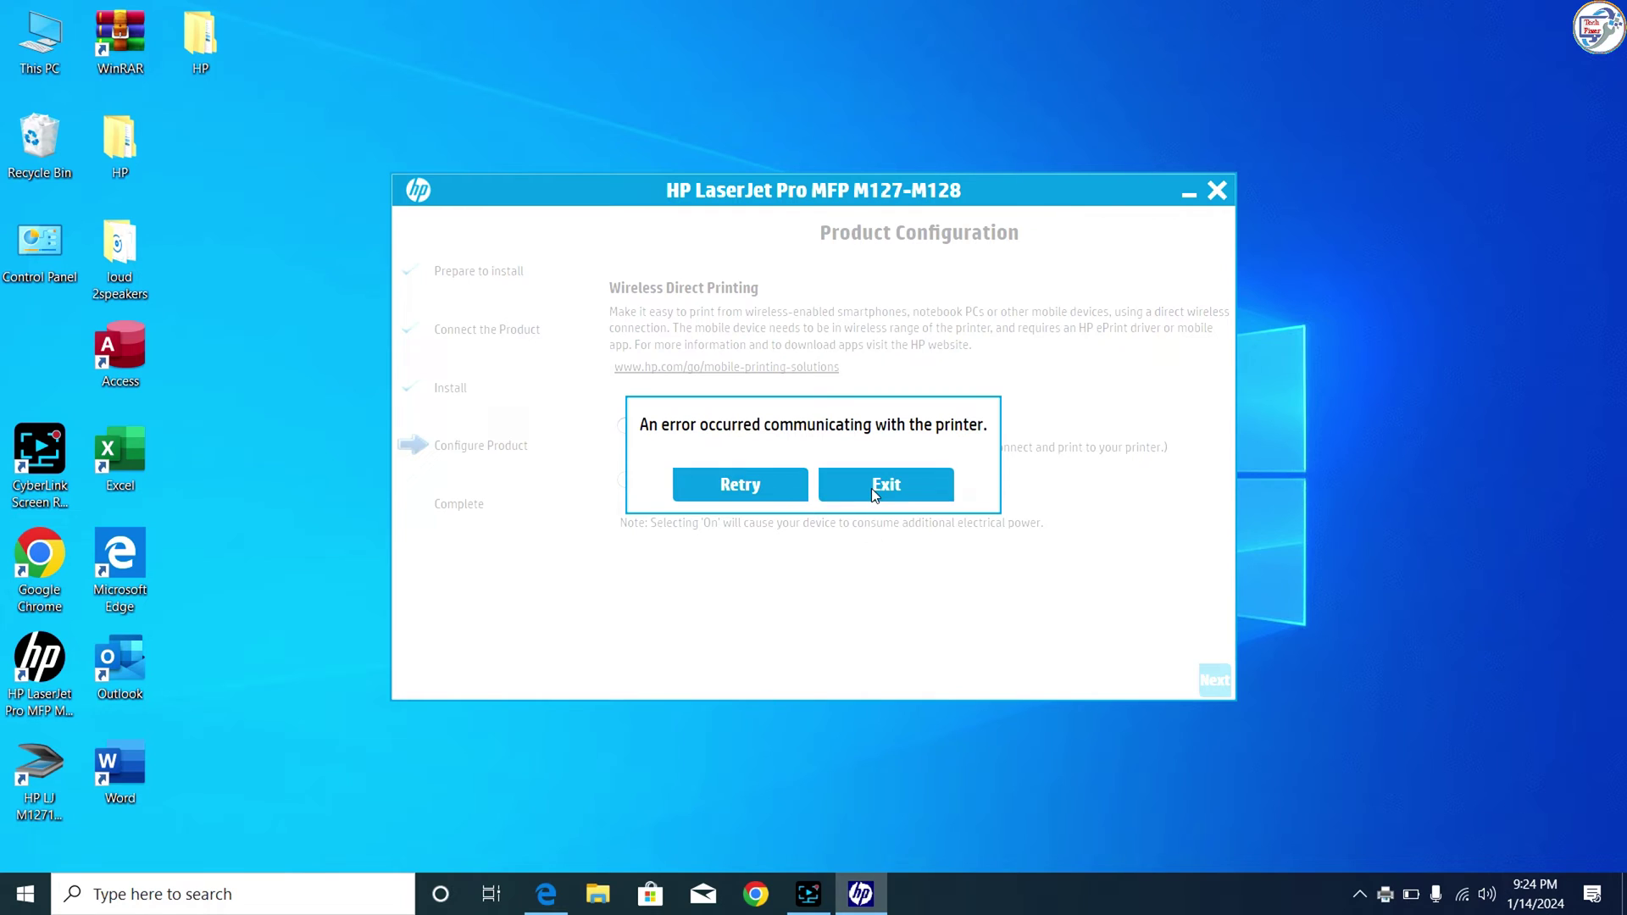
click(871, 499)
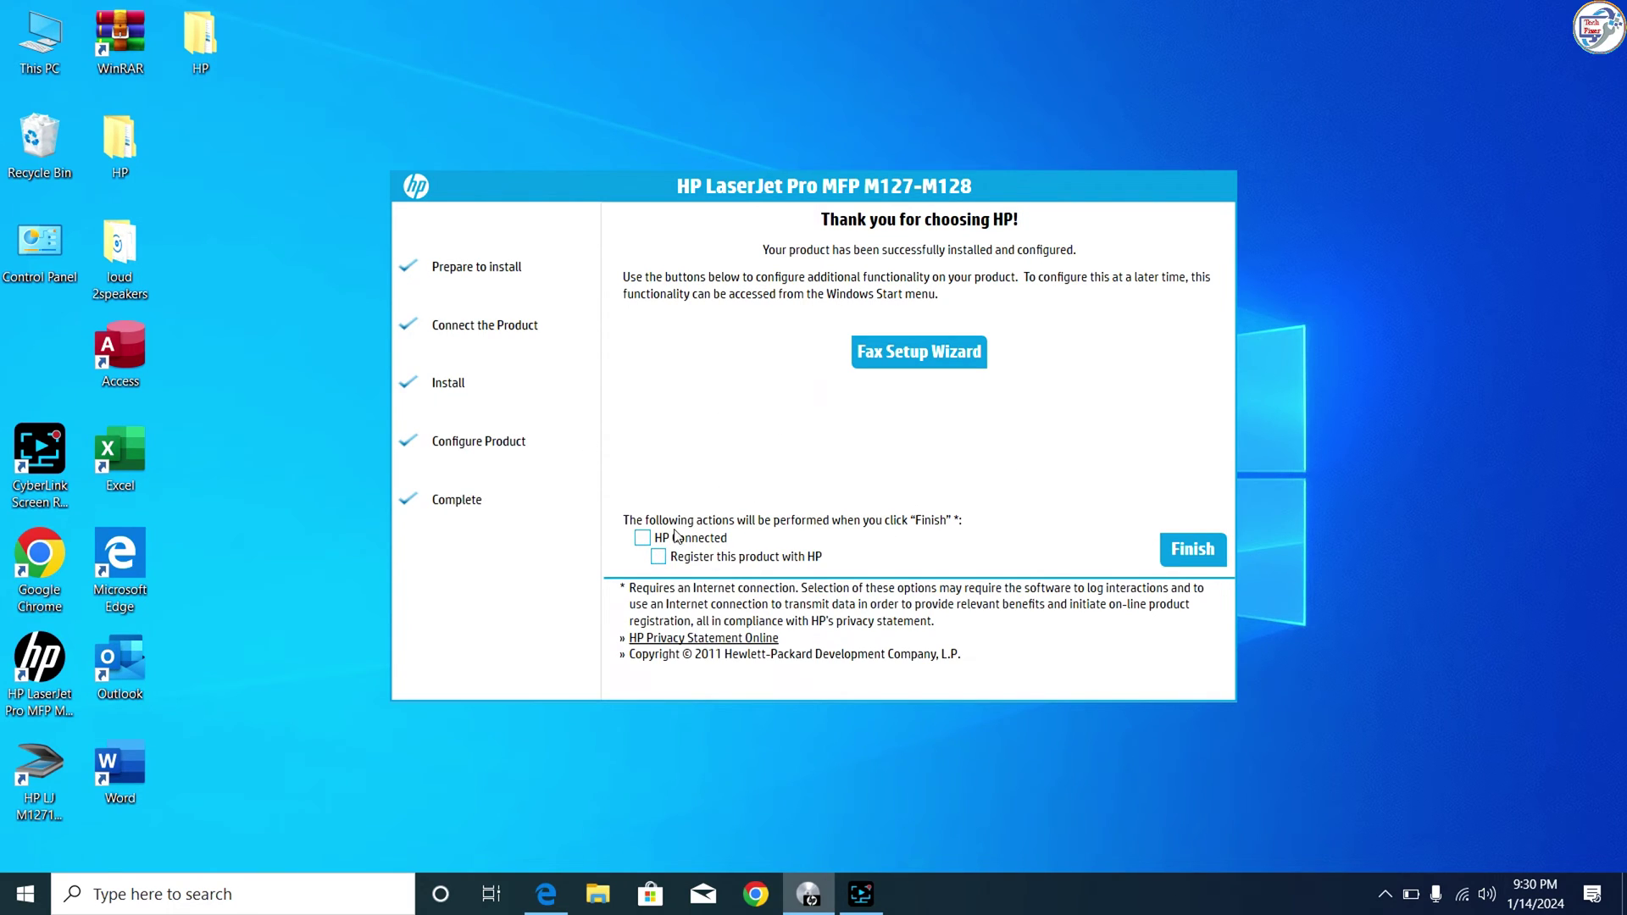
click(1178, 551)
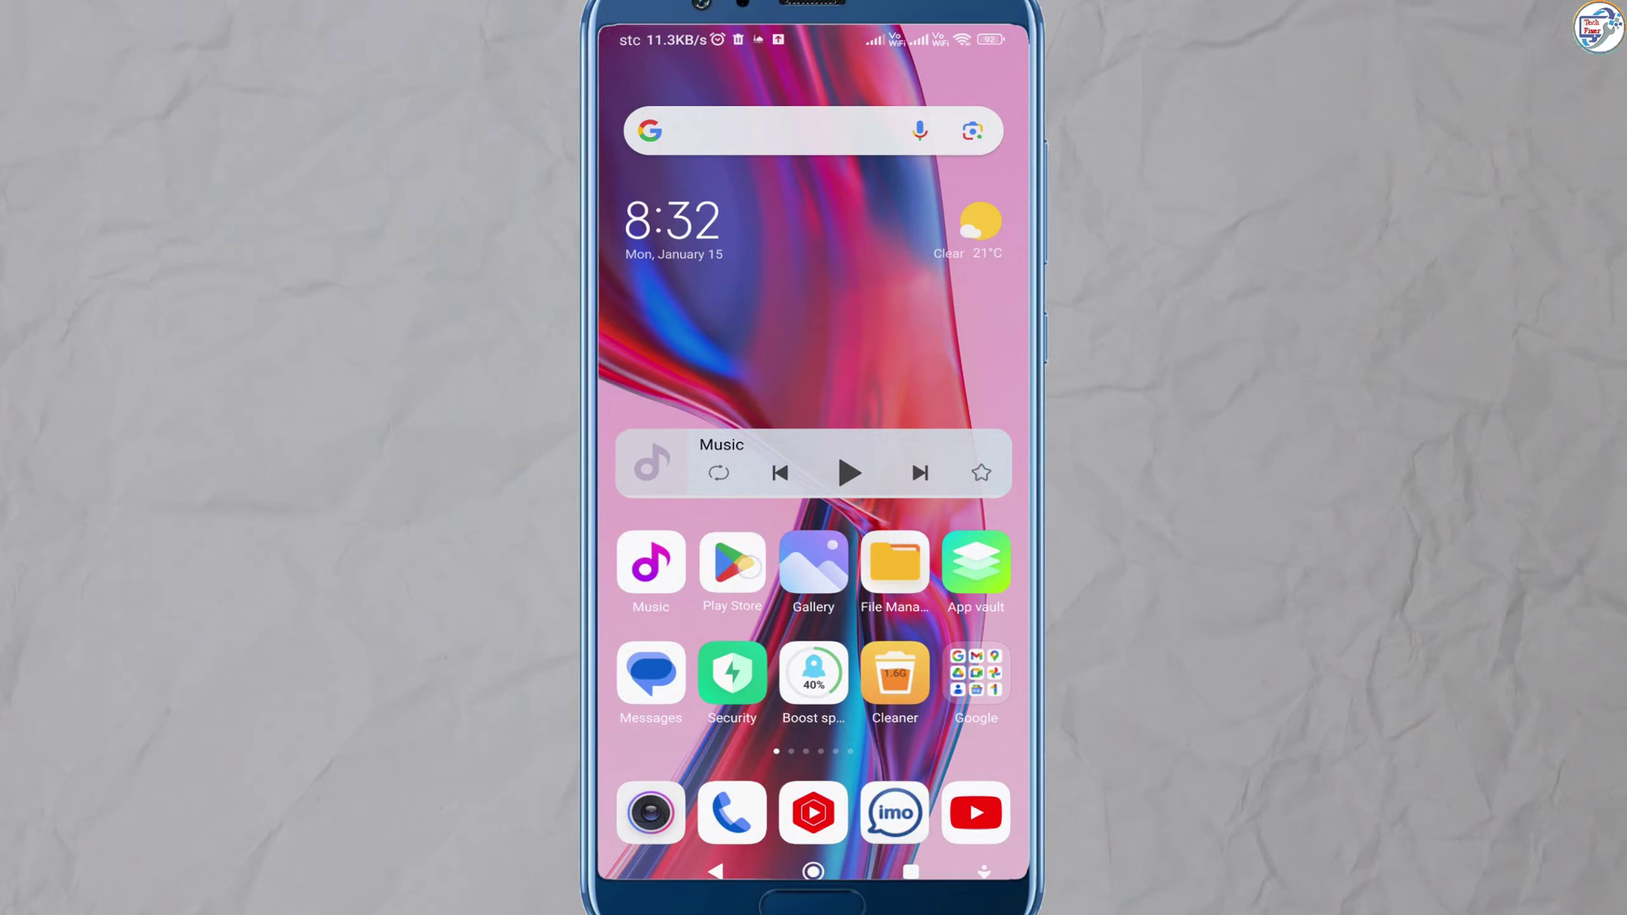
Step: Search the Play Store for the HP Smart app
click(732, 563)
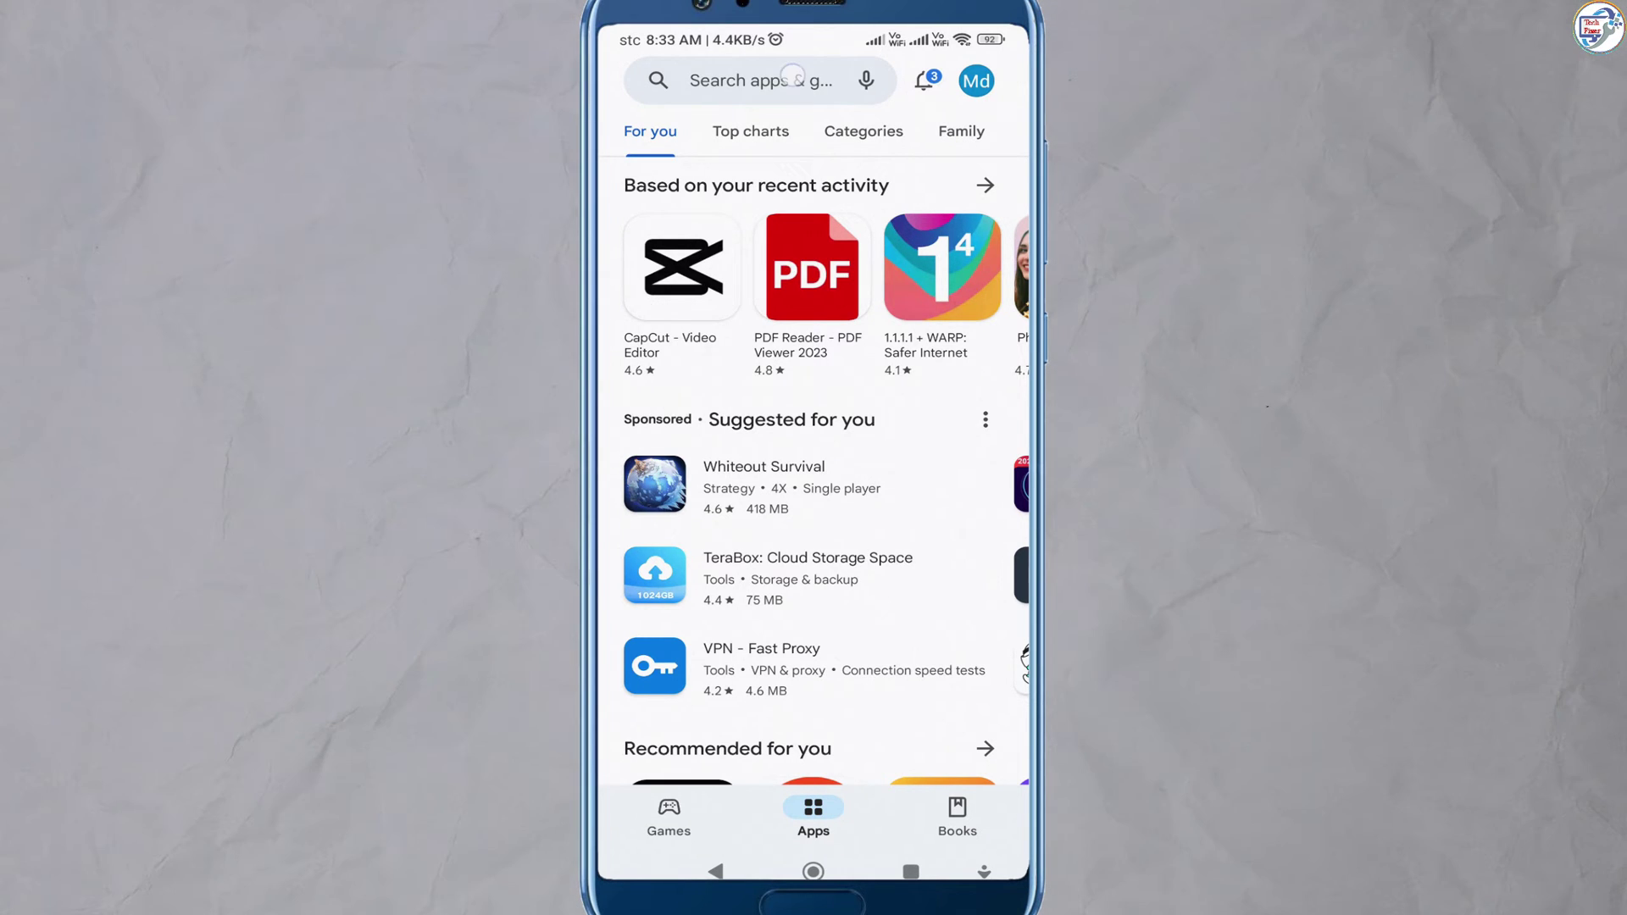
click(738, 80)
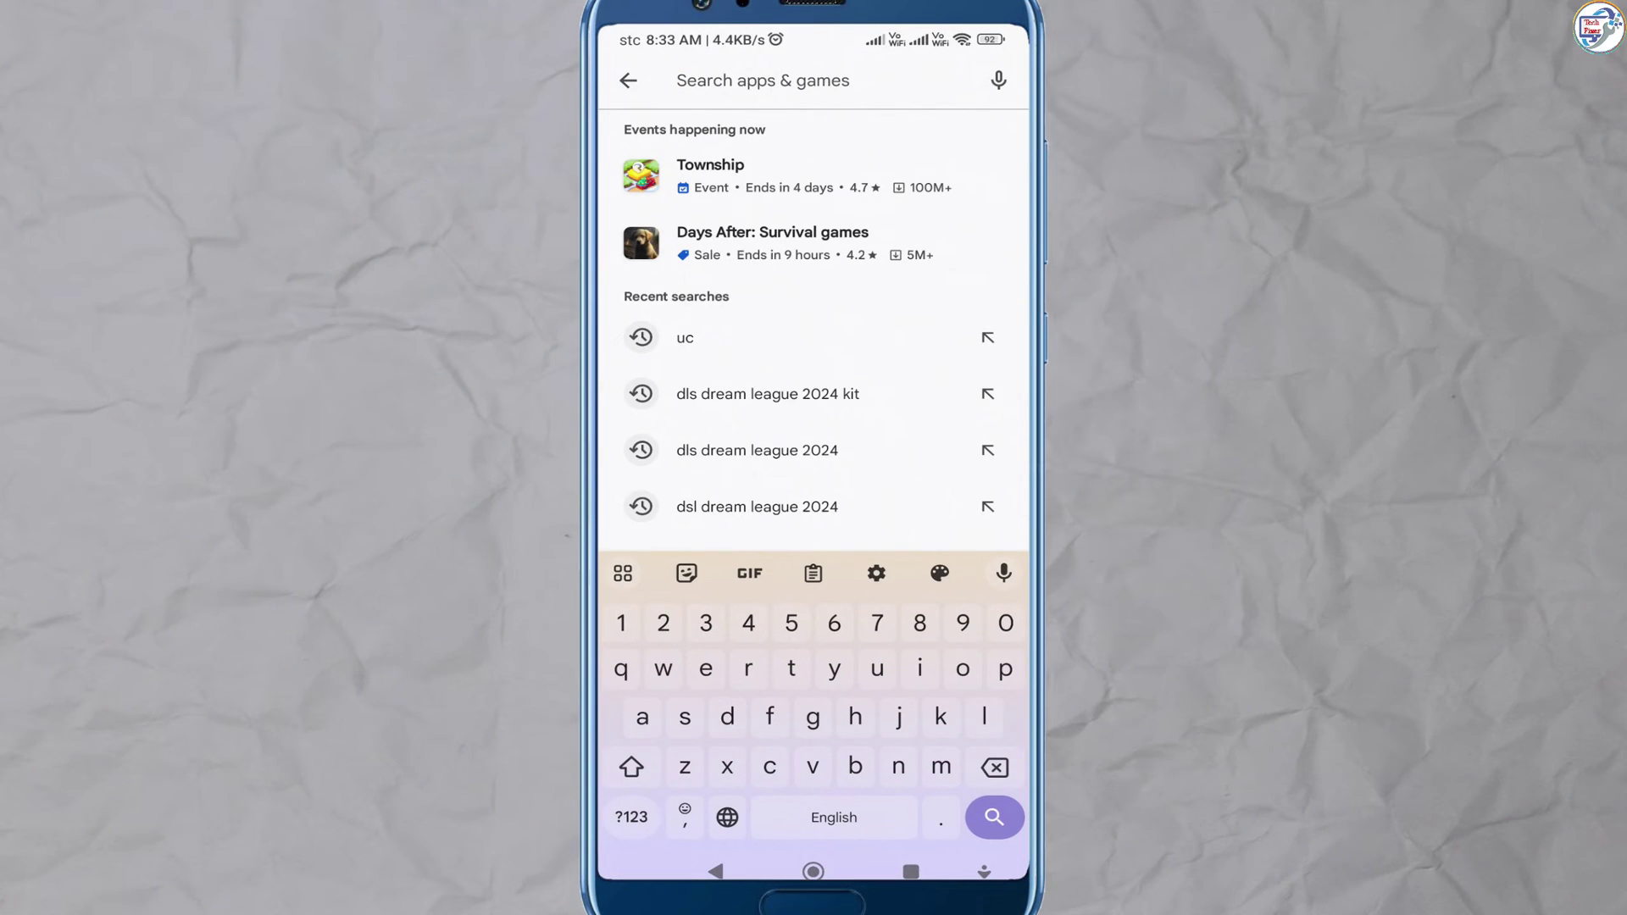
text(h)
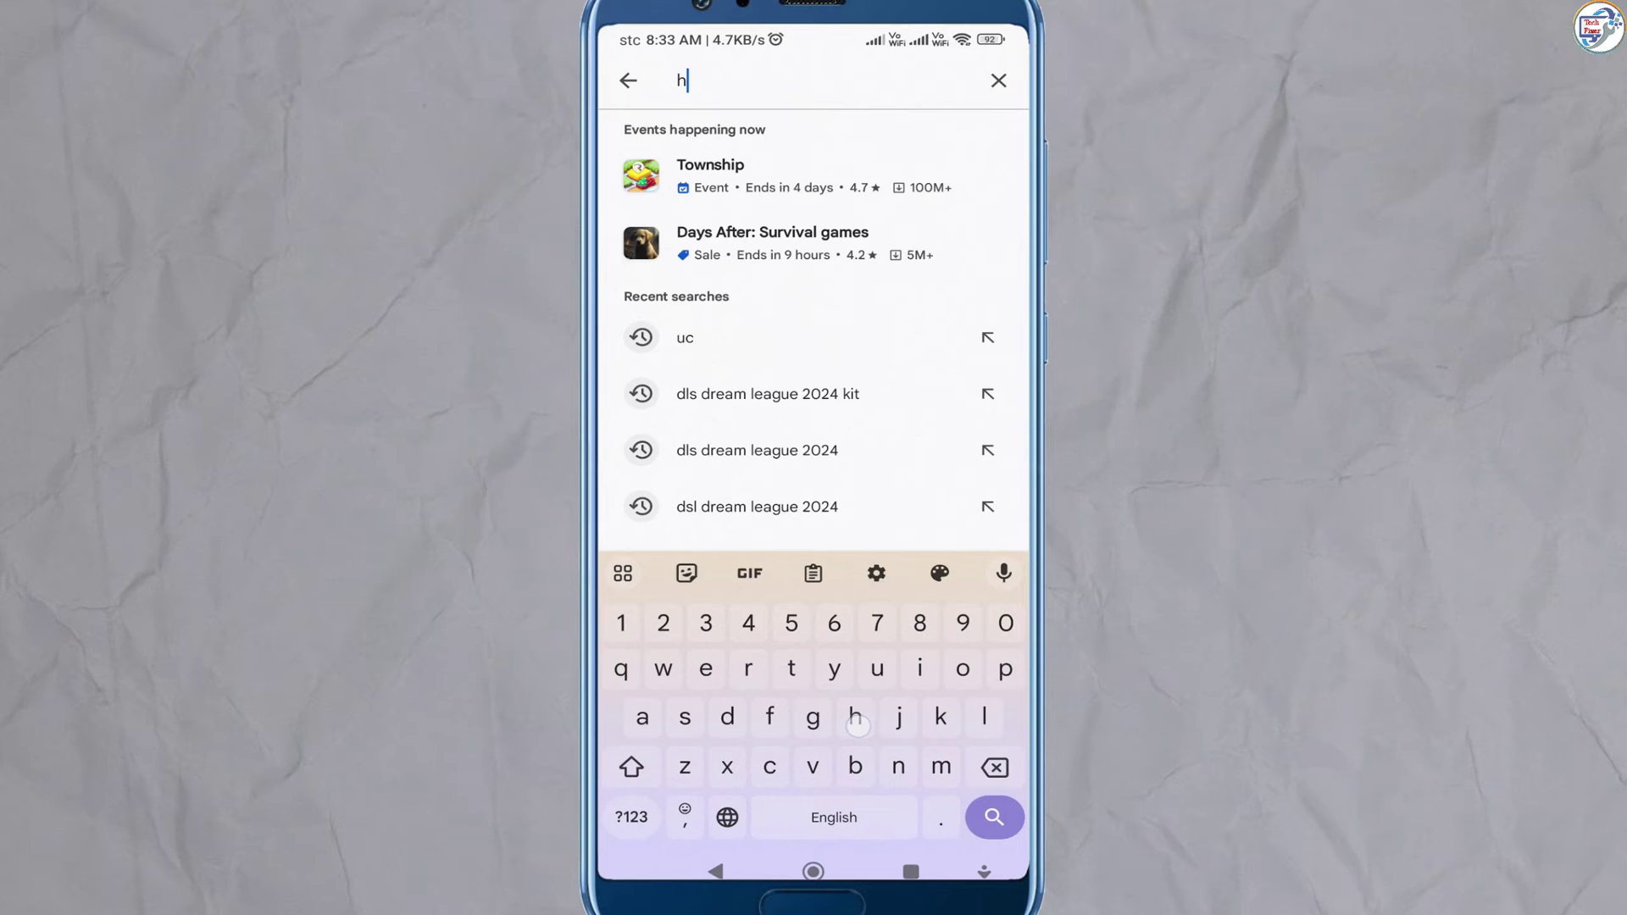
text(p)
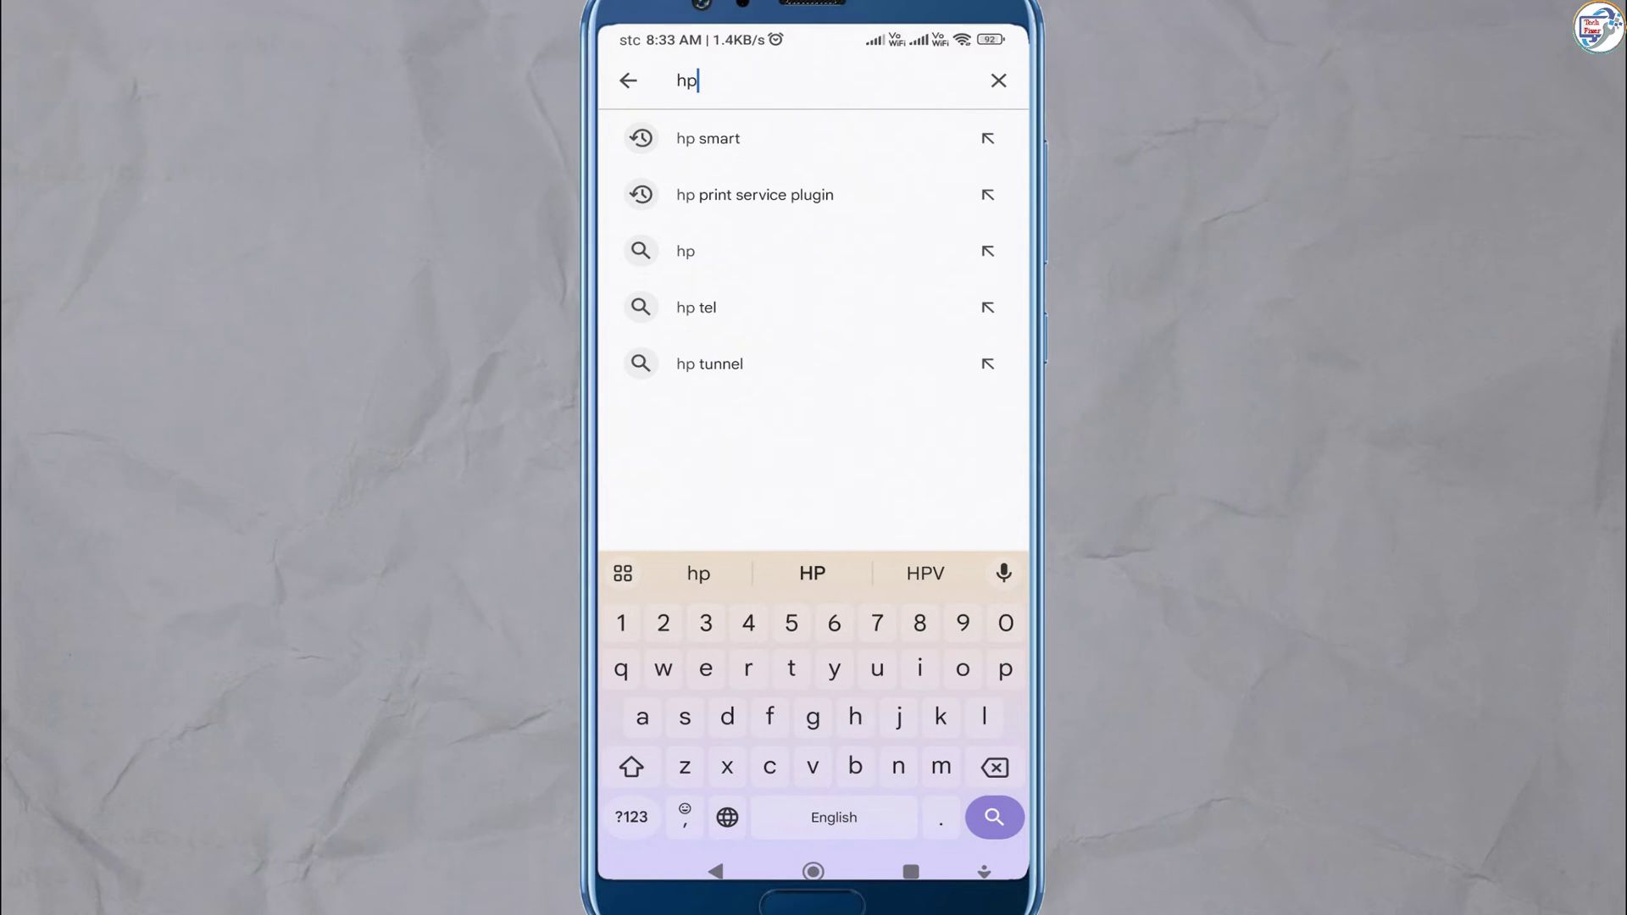
click(812, 573)
text(smart)
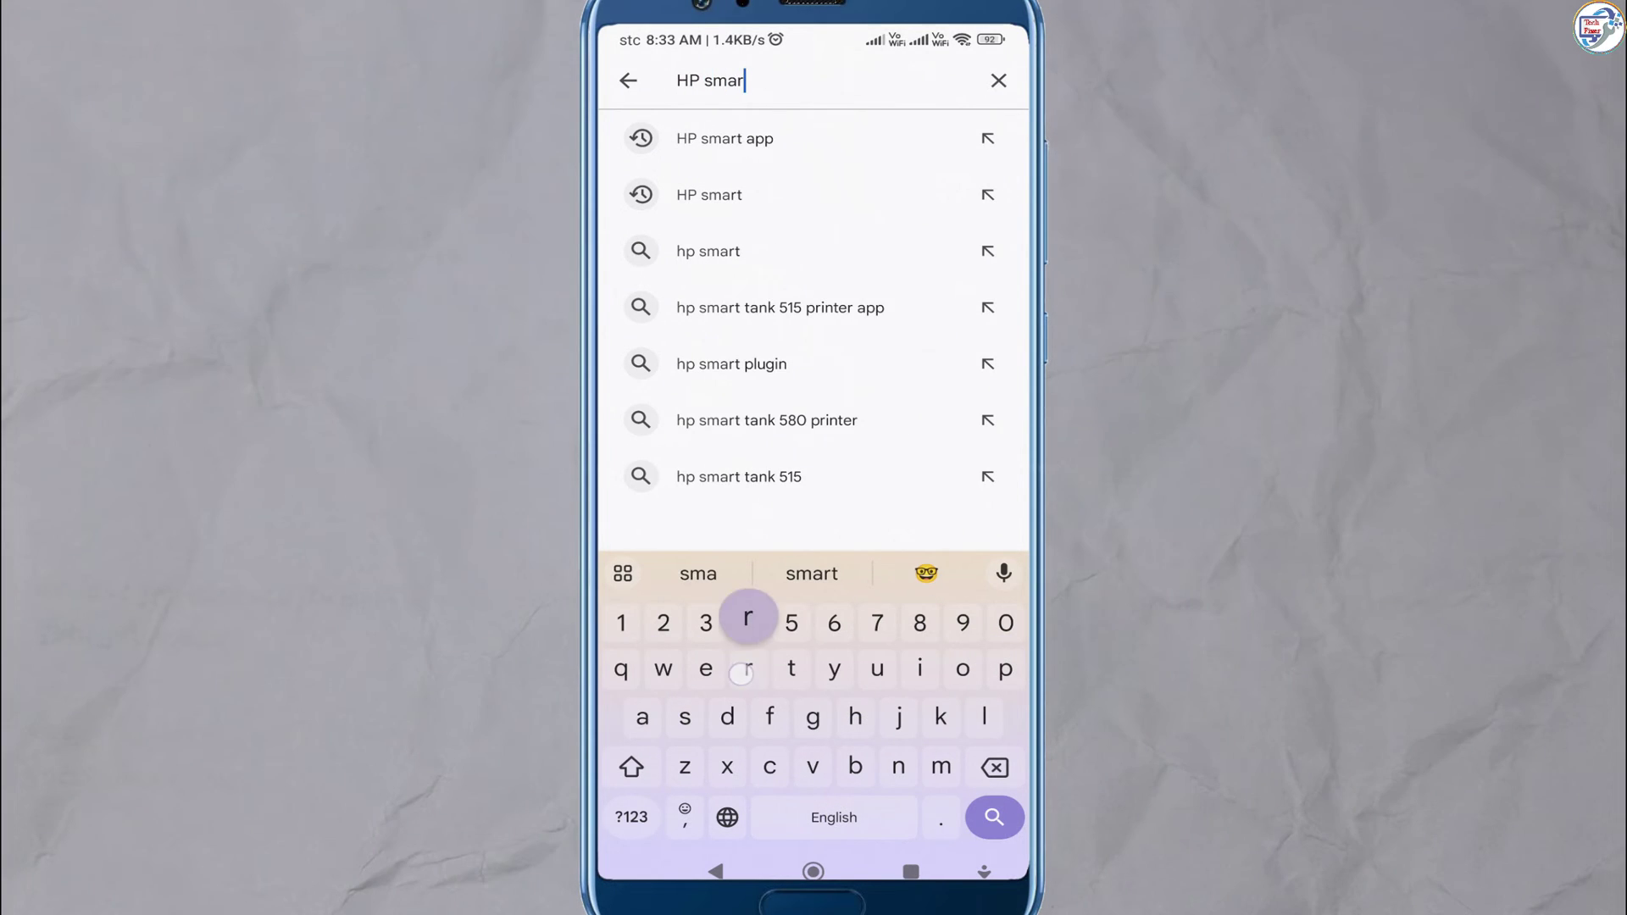
key(Return)
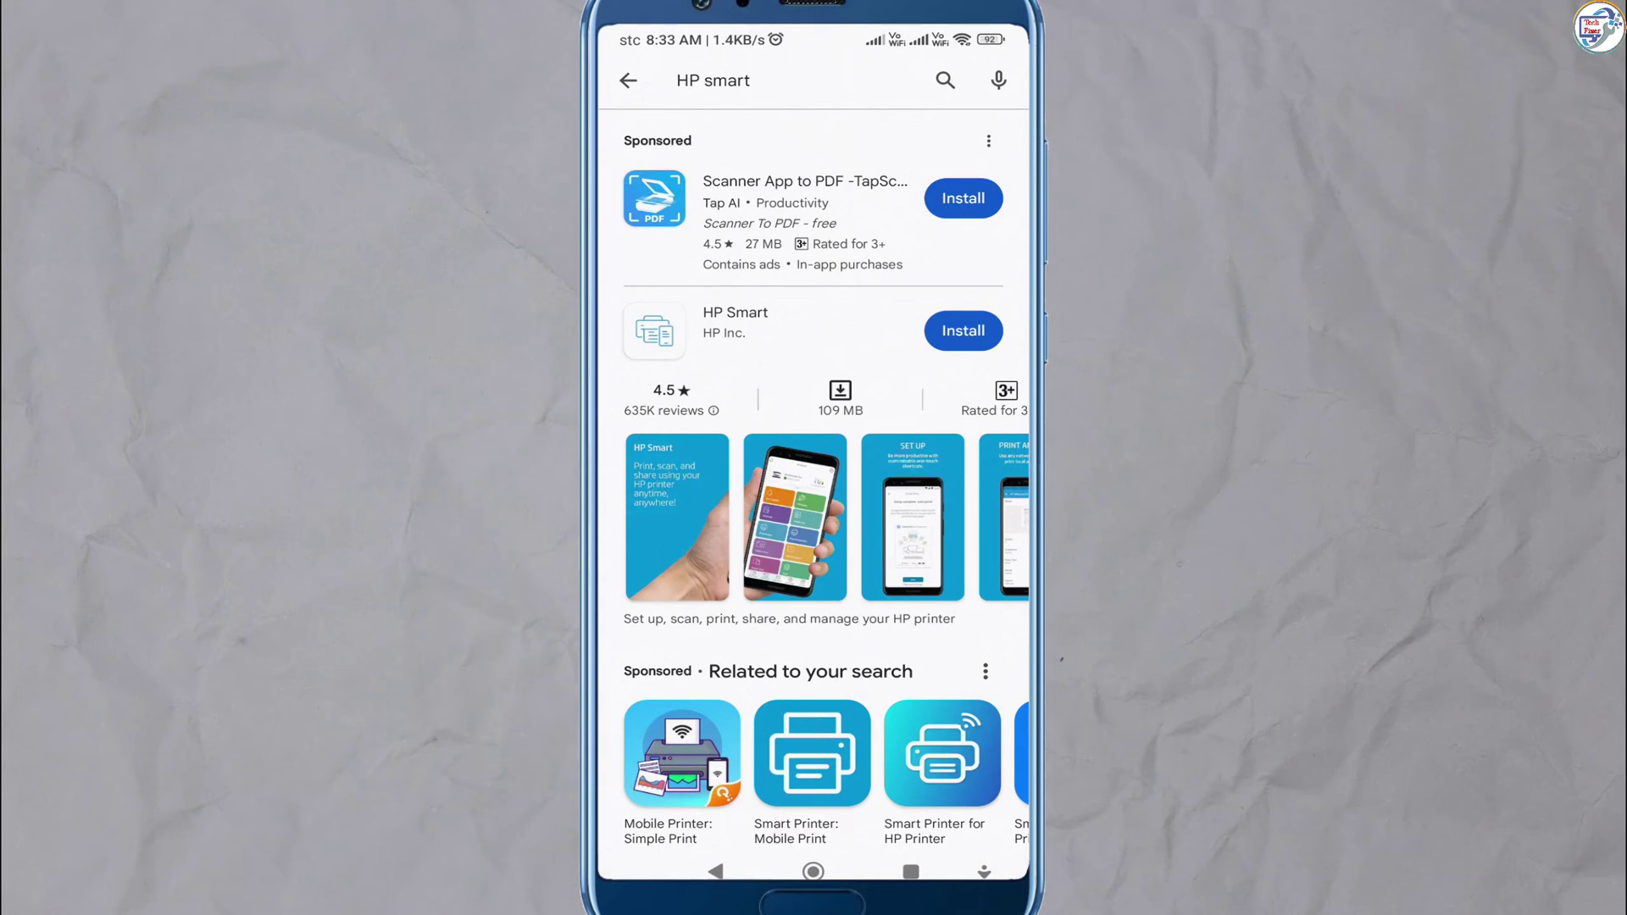
Step: Install HP Smart from its listing and launch it
click(762, 322)
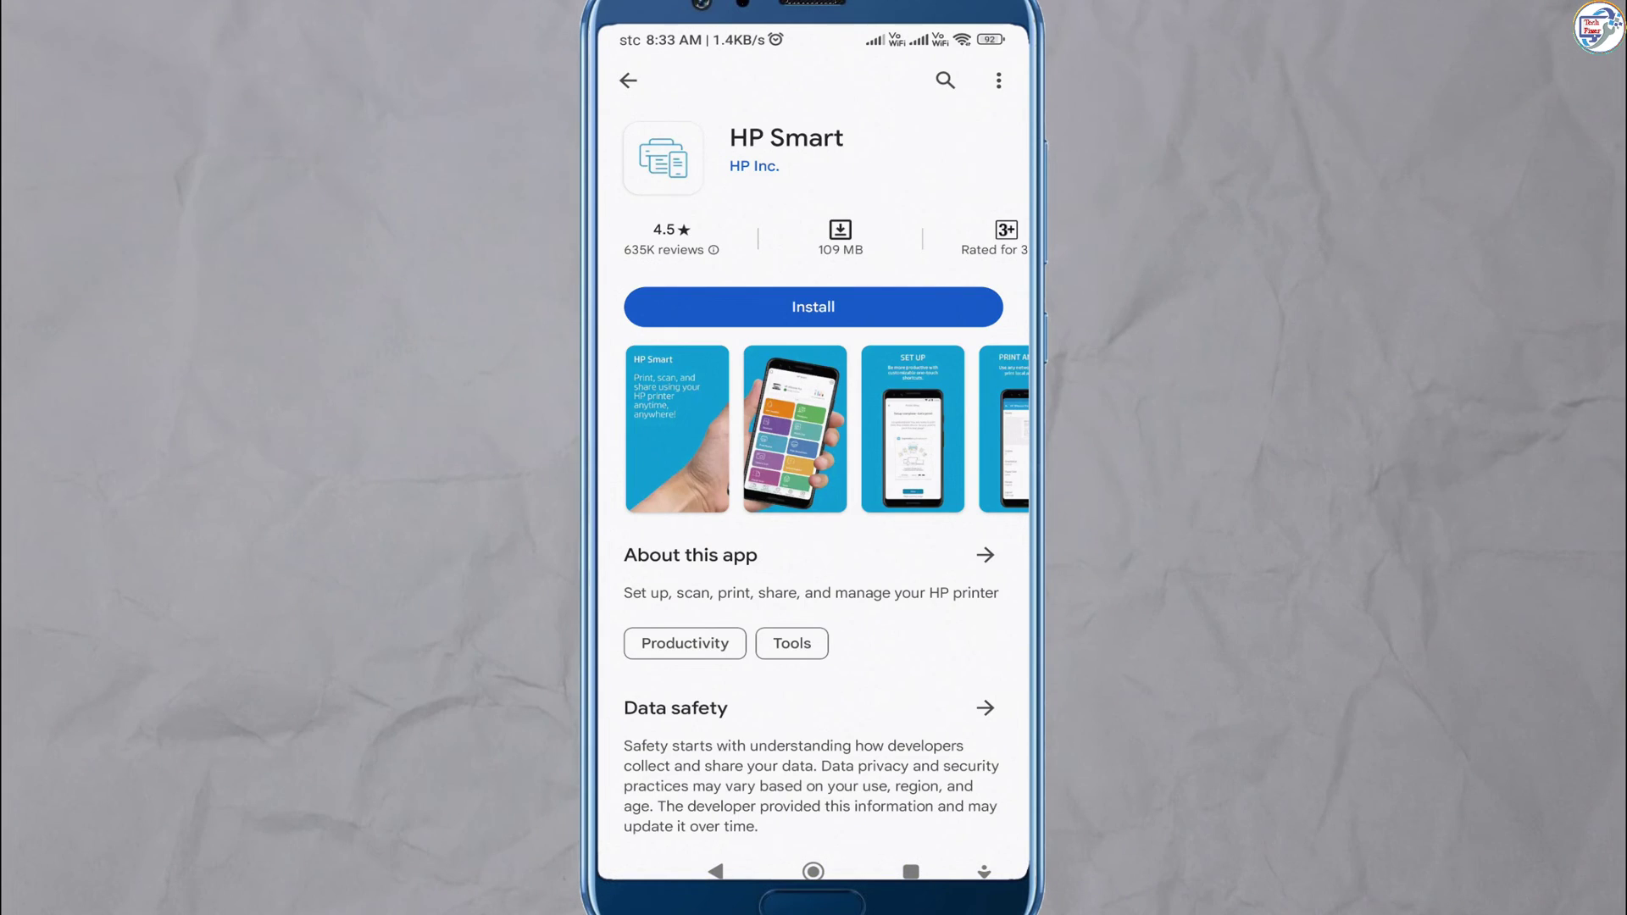
click(813, 307)
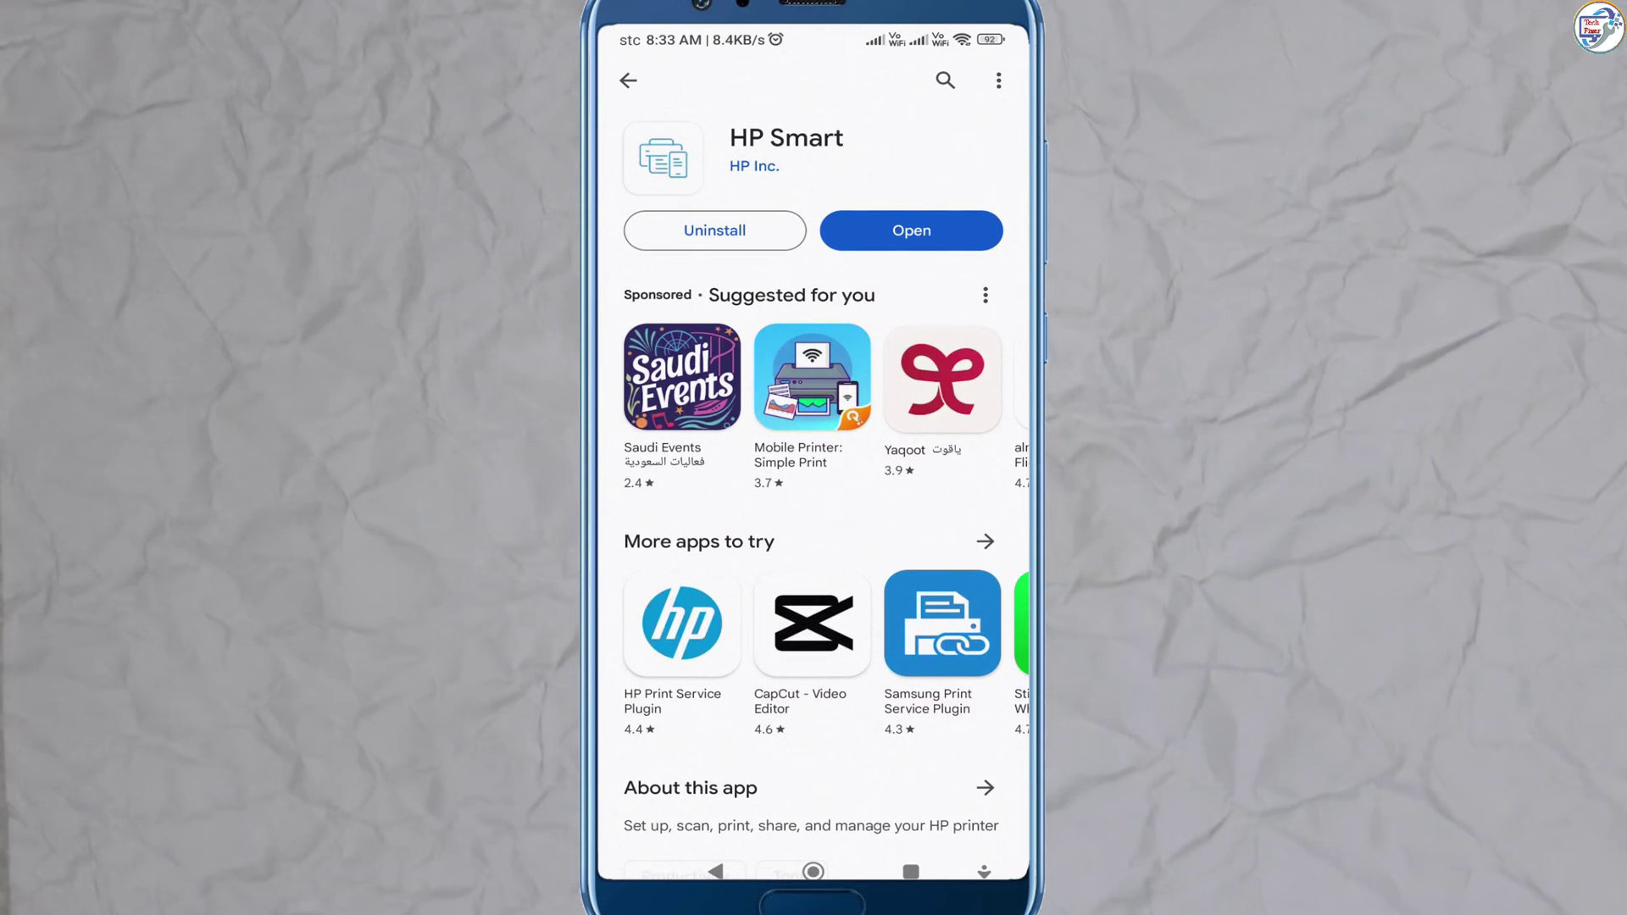
click(912, 230)
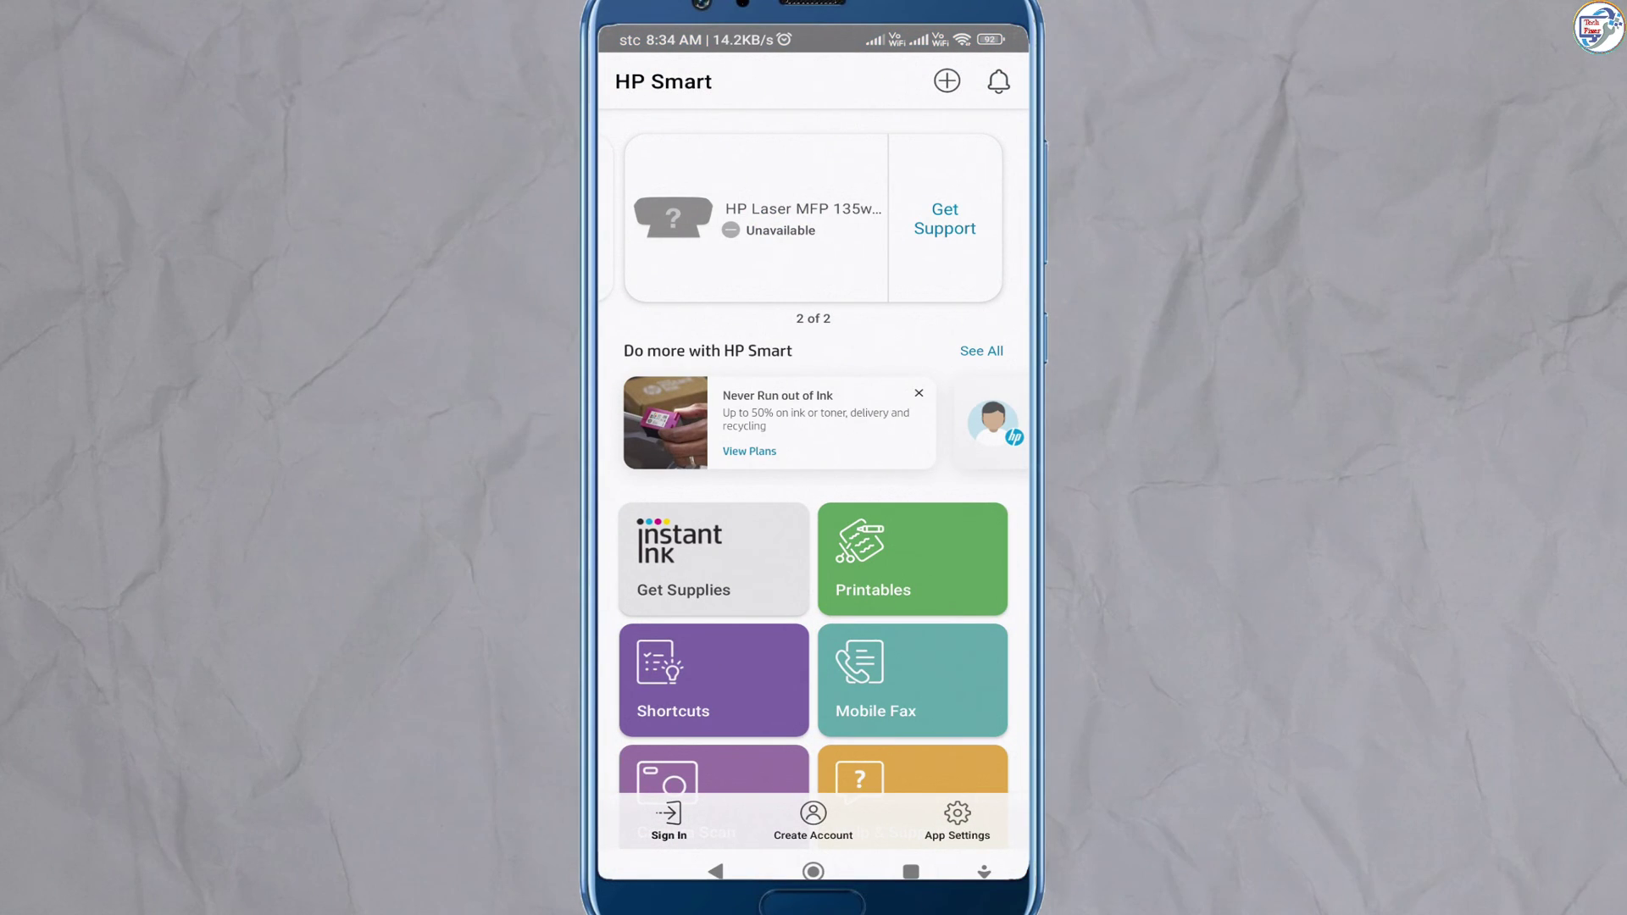
Step: Add the already set-up LaserJet Pro MFP M127fn from the printer list
click(947, 81)
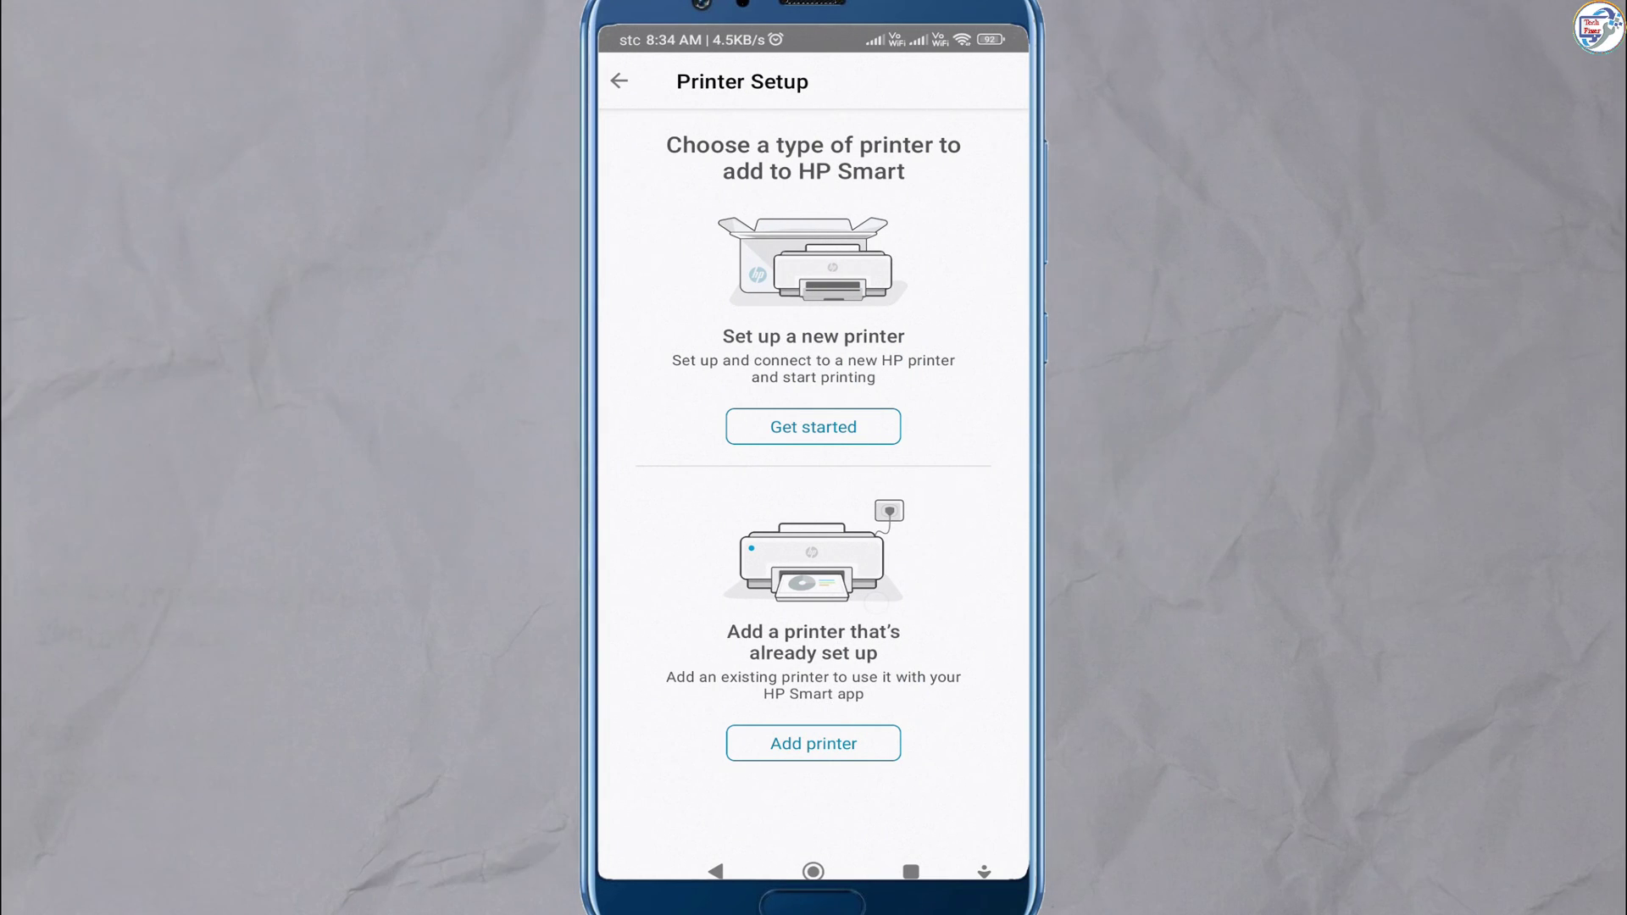
click(813, 744)
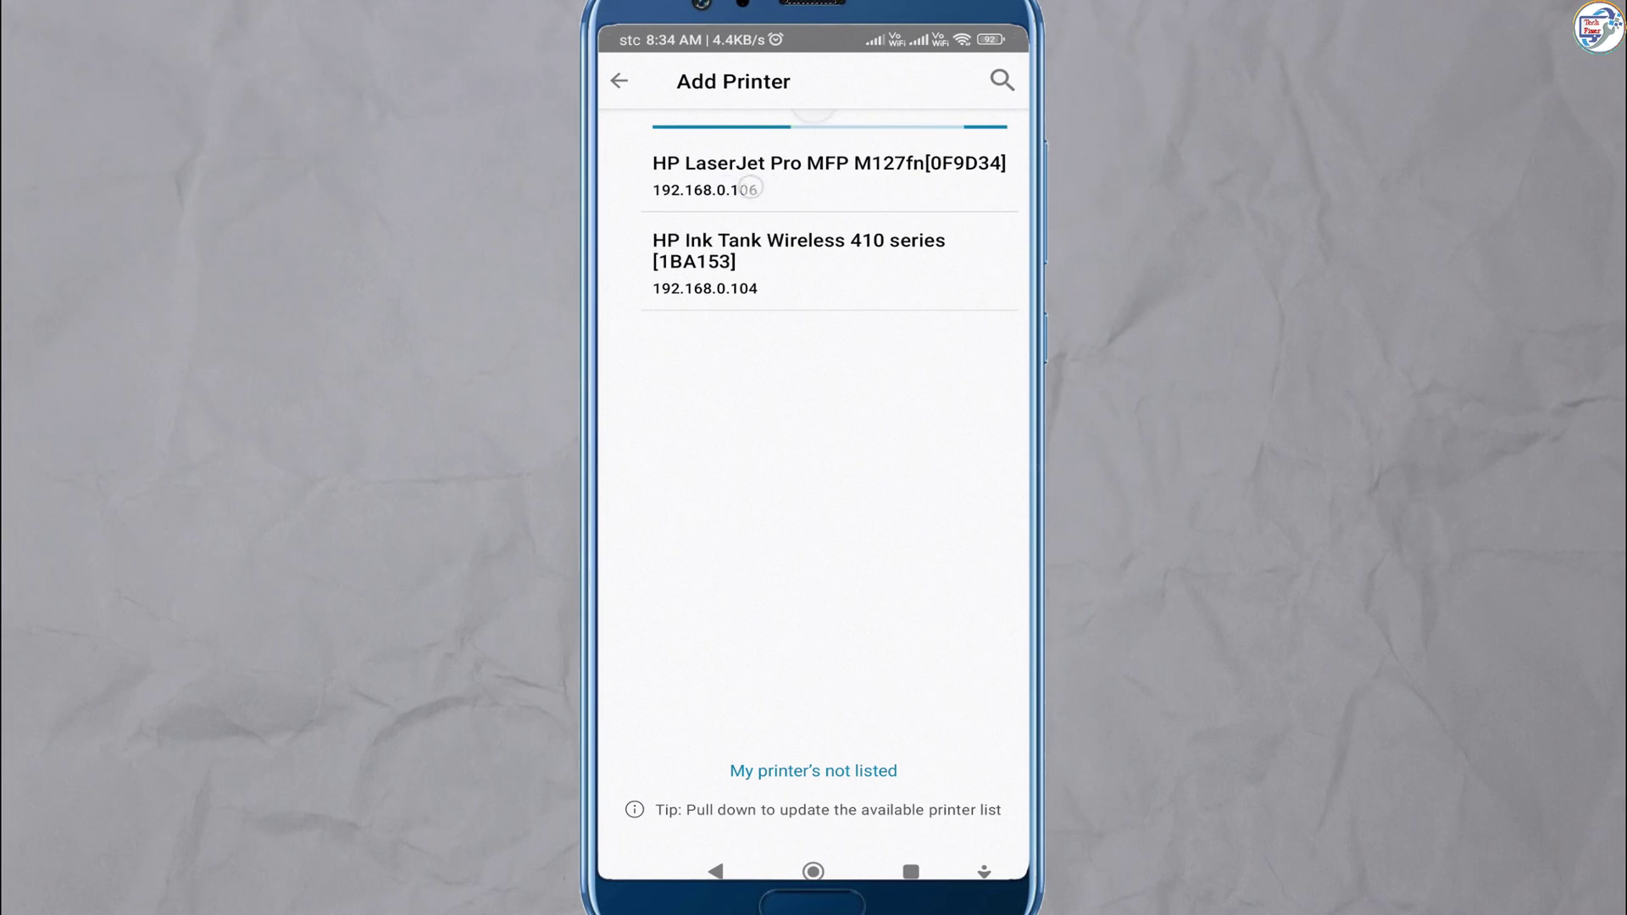
click(862, 173)
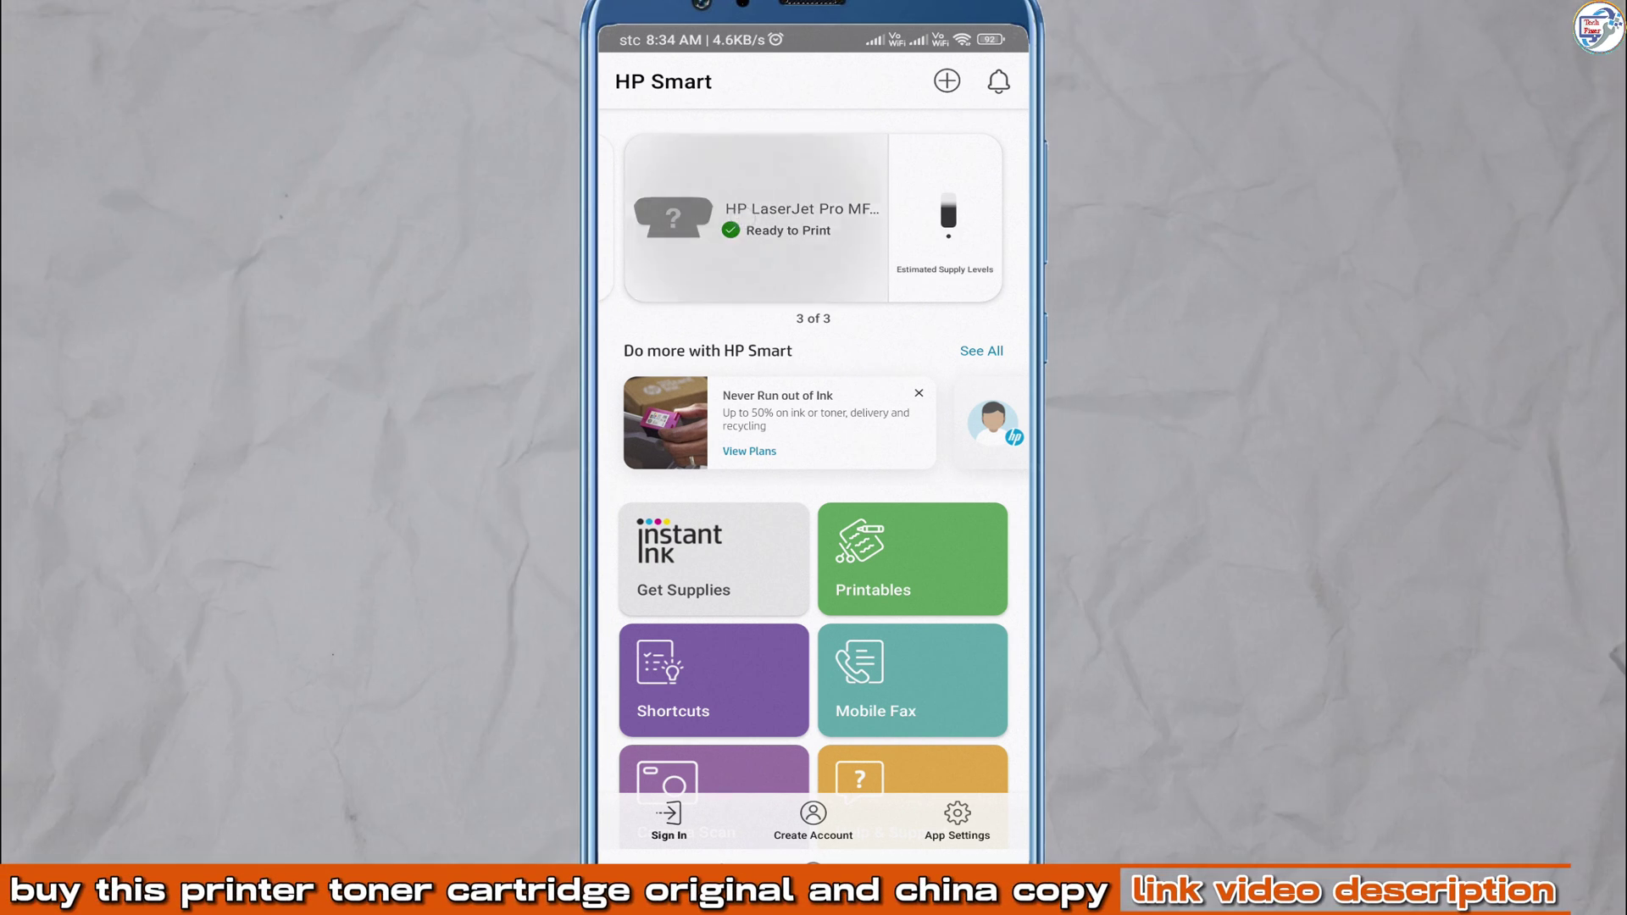
Step: Open the M127fn's details and print a report from Printer Reports
click(754, 219)
scroll(842, 480, down, 2)
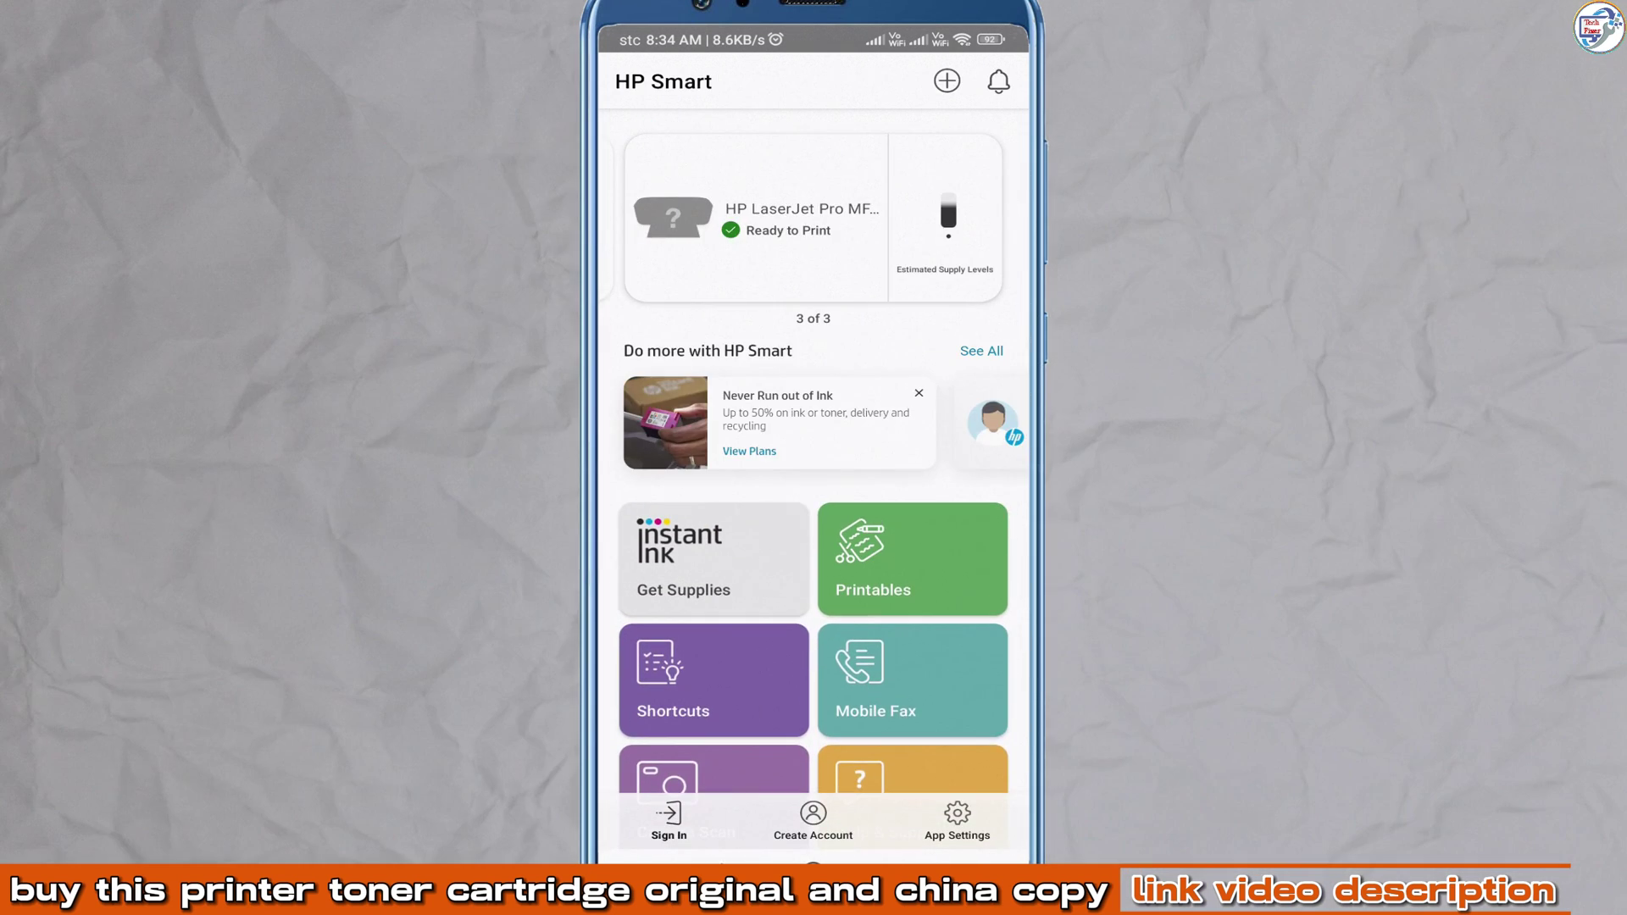
click(754, 219)
click(741, 634)
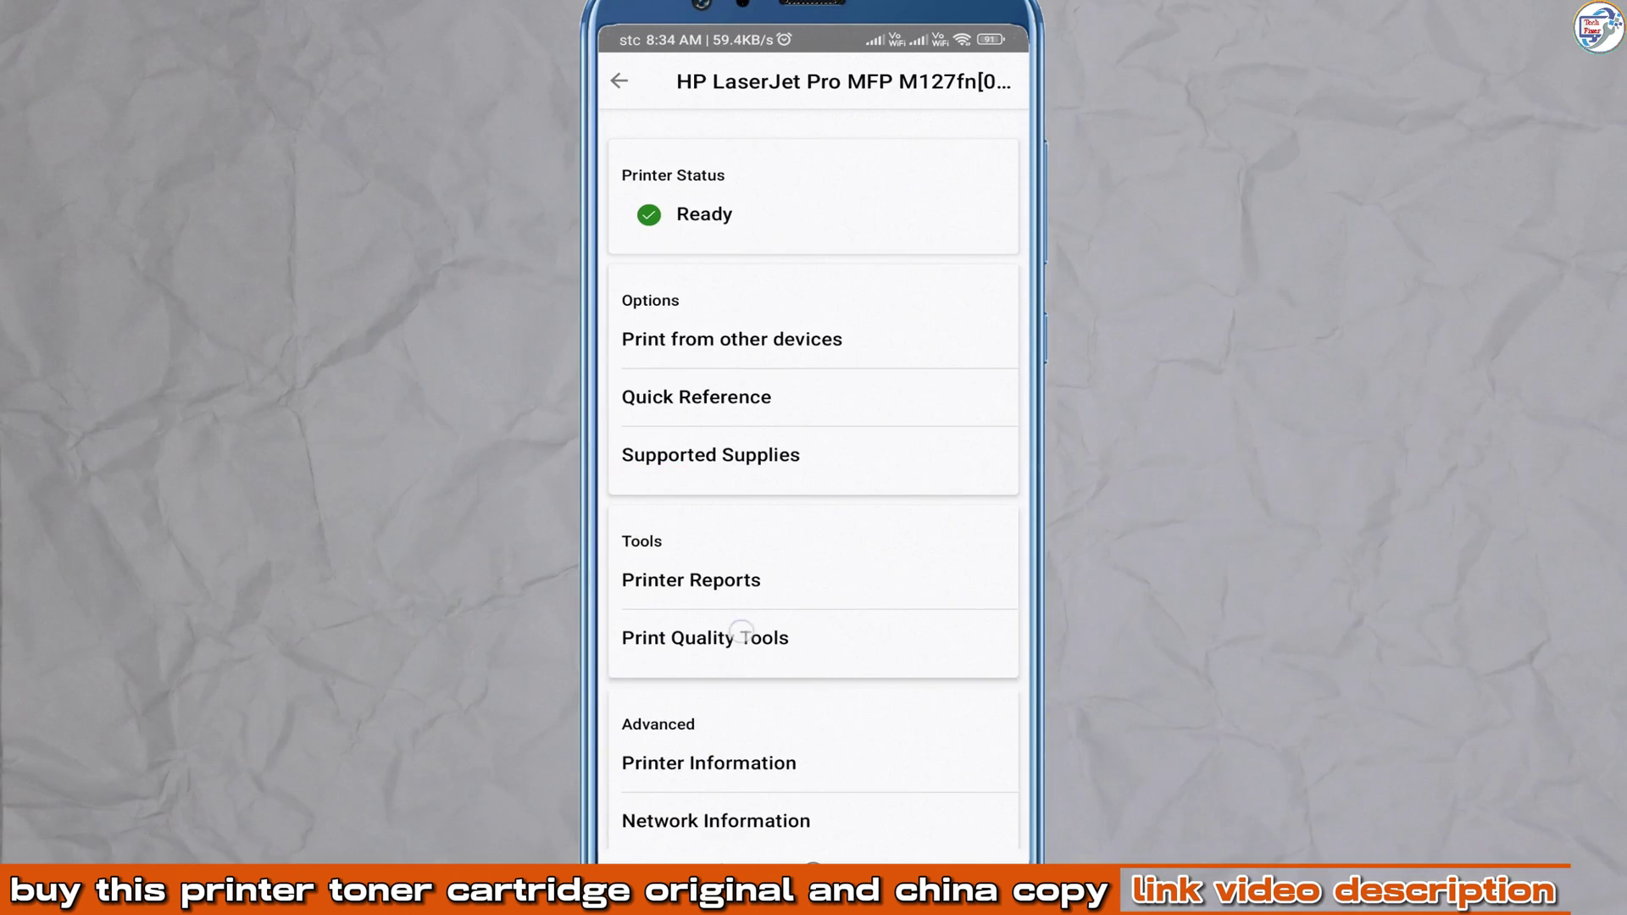
scroll(742, 632, down, 1)
click(691, 512)
click(718, 188)
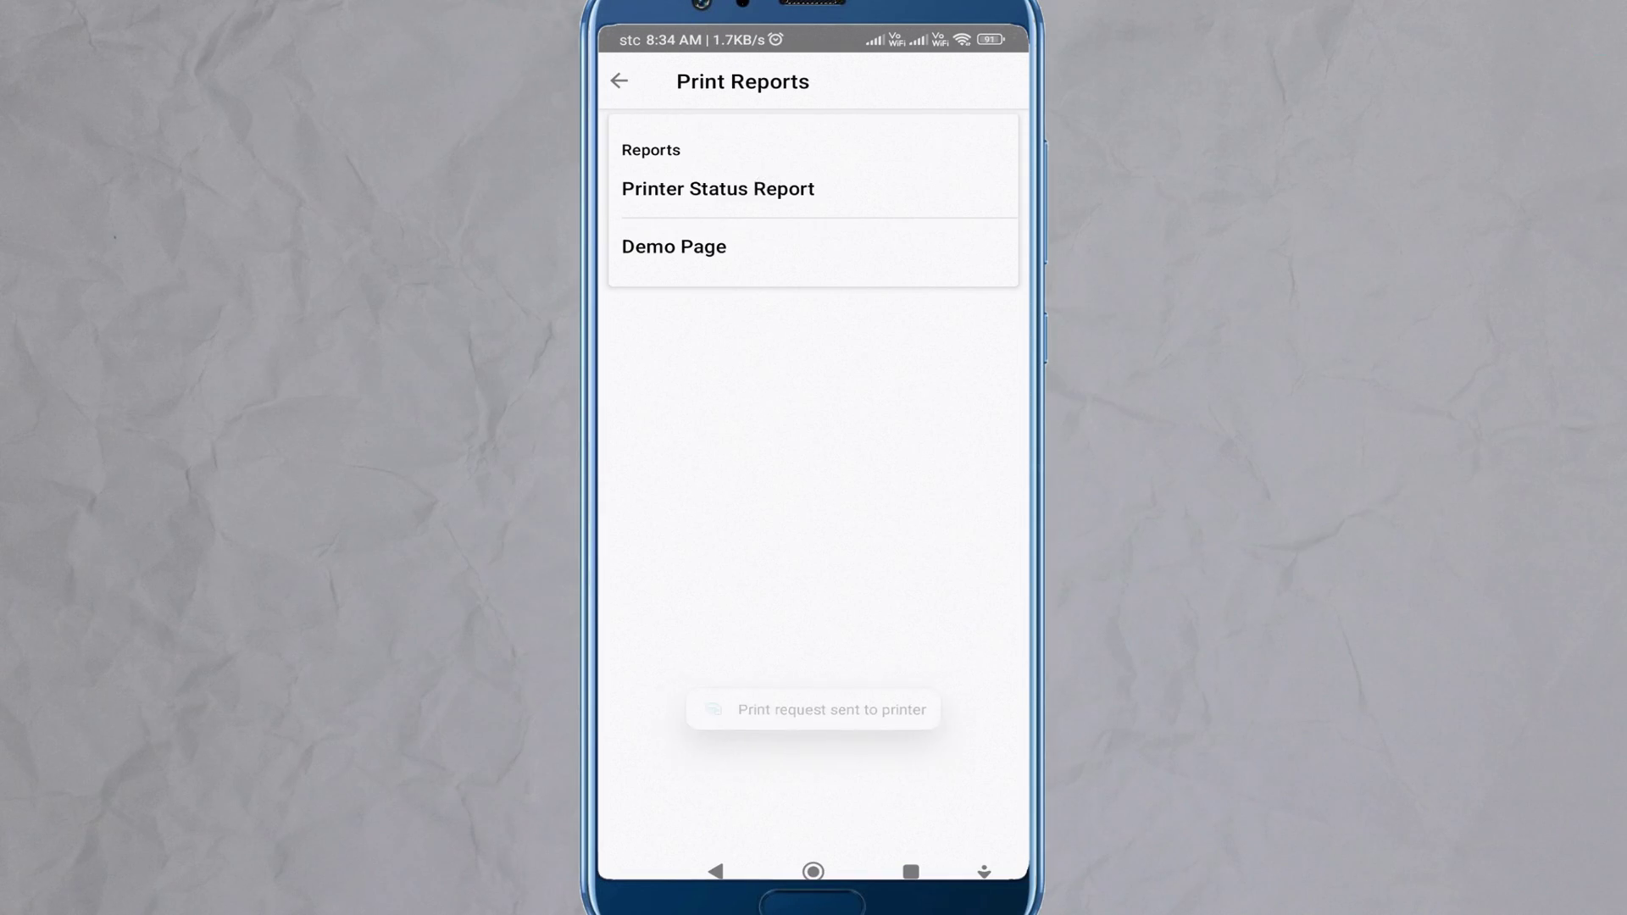